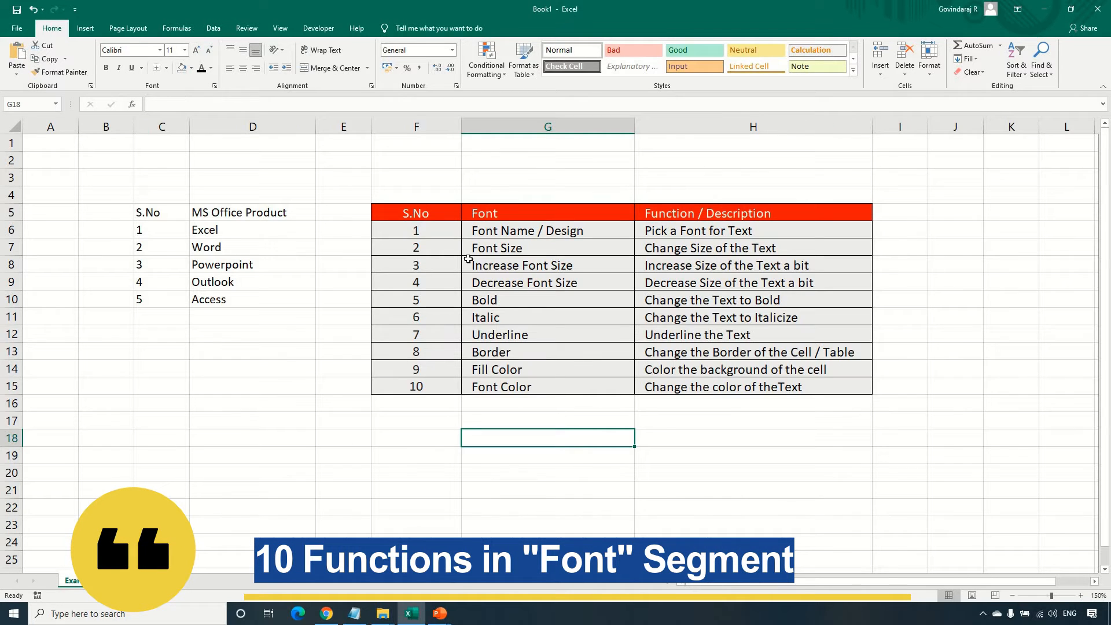
Browse the available font names and font sizes for the Font Name / Design cell (G6).
drag(476, 232, 555, 405)
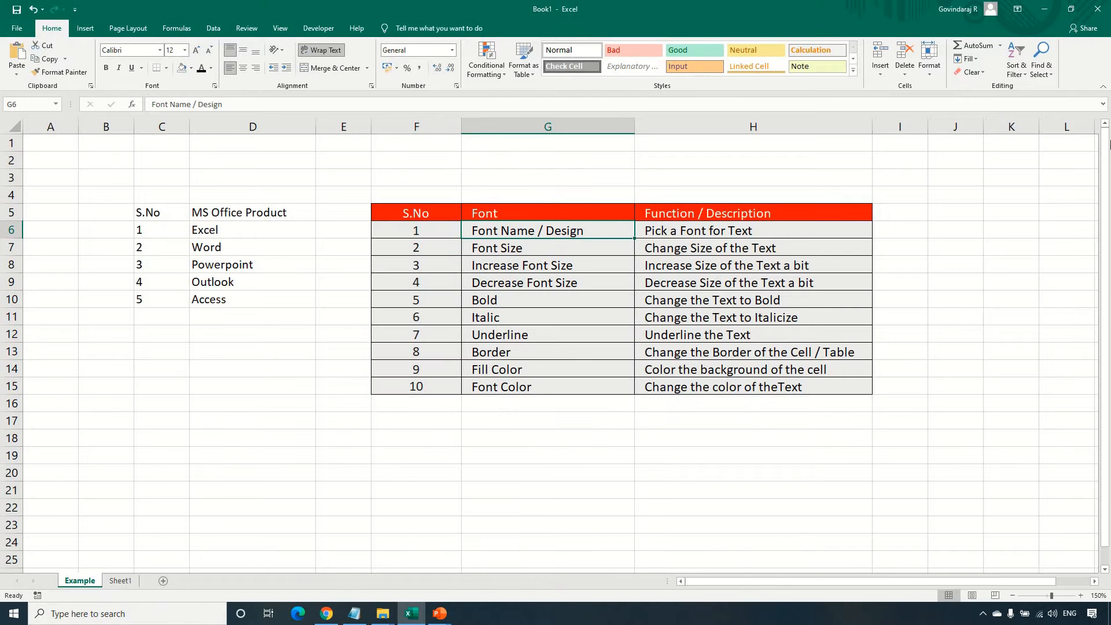
click(160, 50)
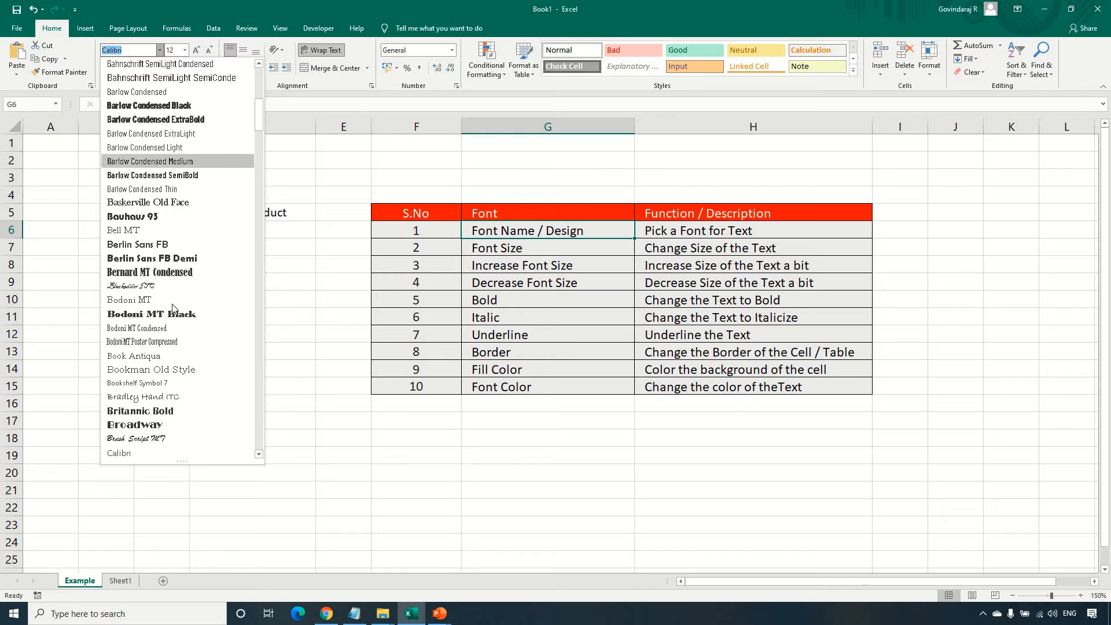
scroll(166, 210, up, 3)
scroll(166, 209, up, 2)
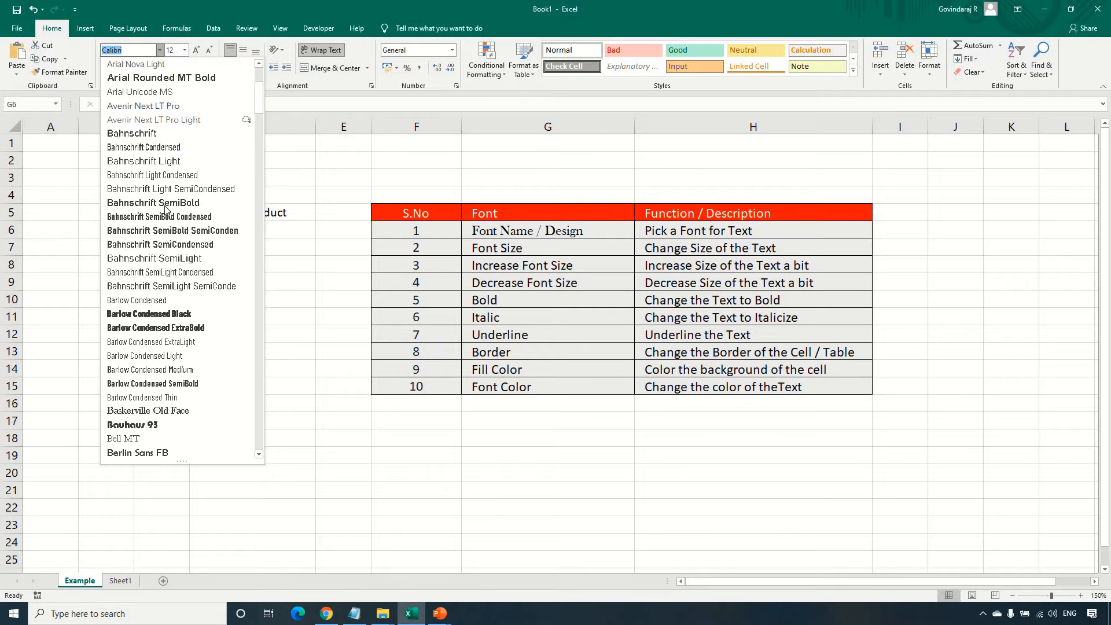
scroll(171, 173, up, 4)
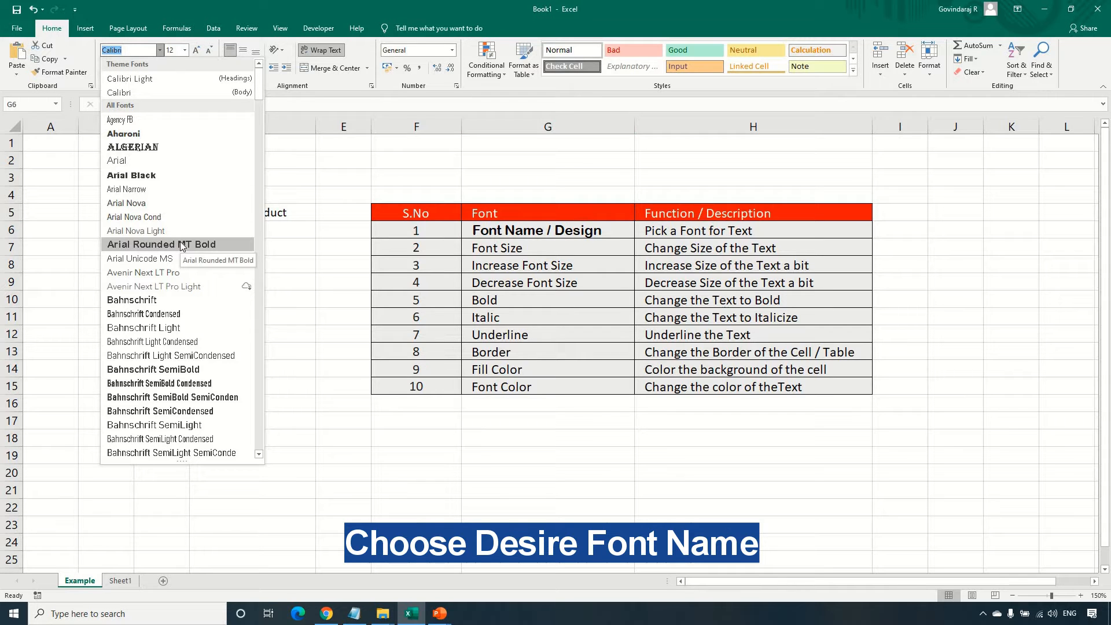
click(271, 7)
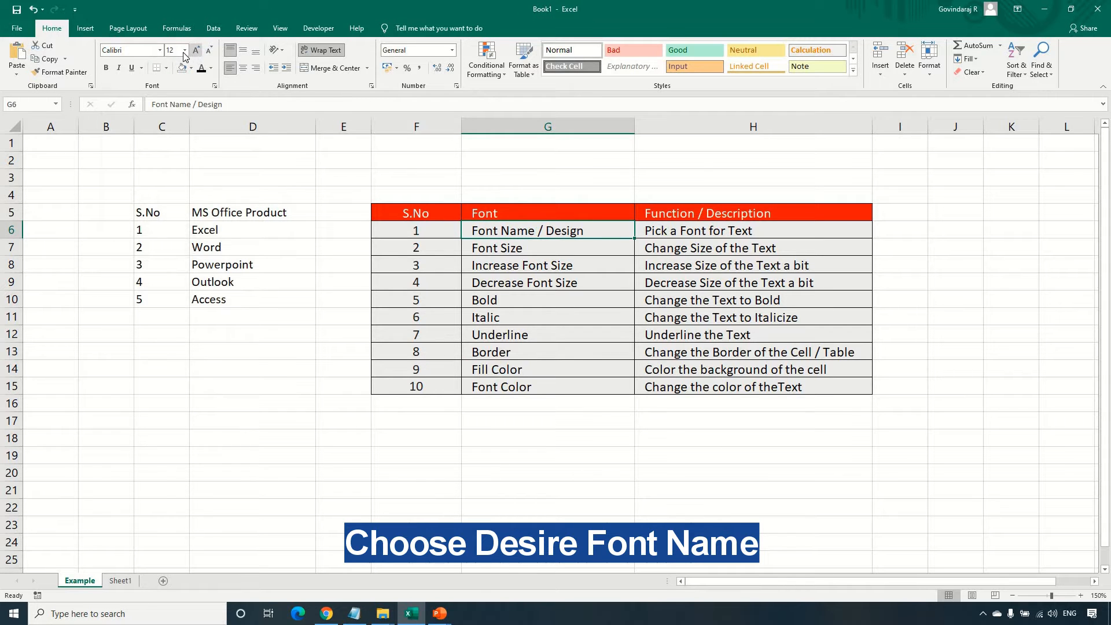
click(184, 51)
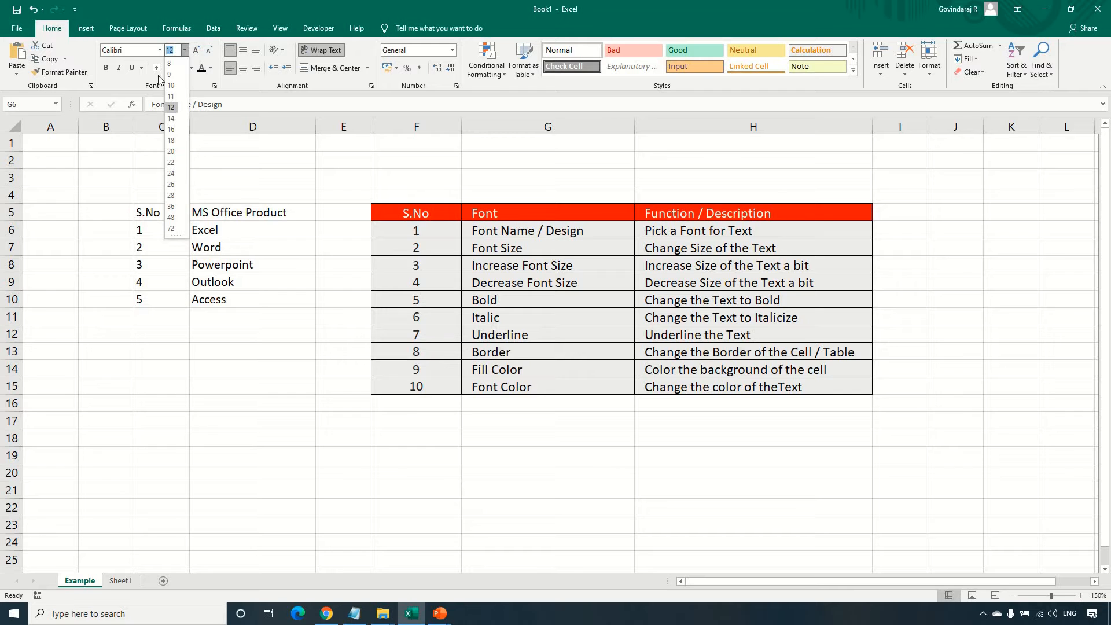
click(159, 51)
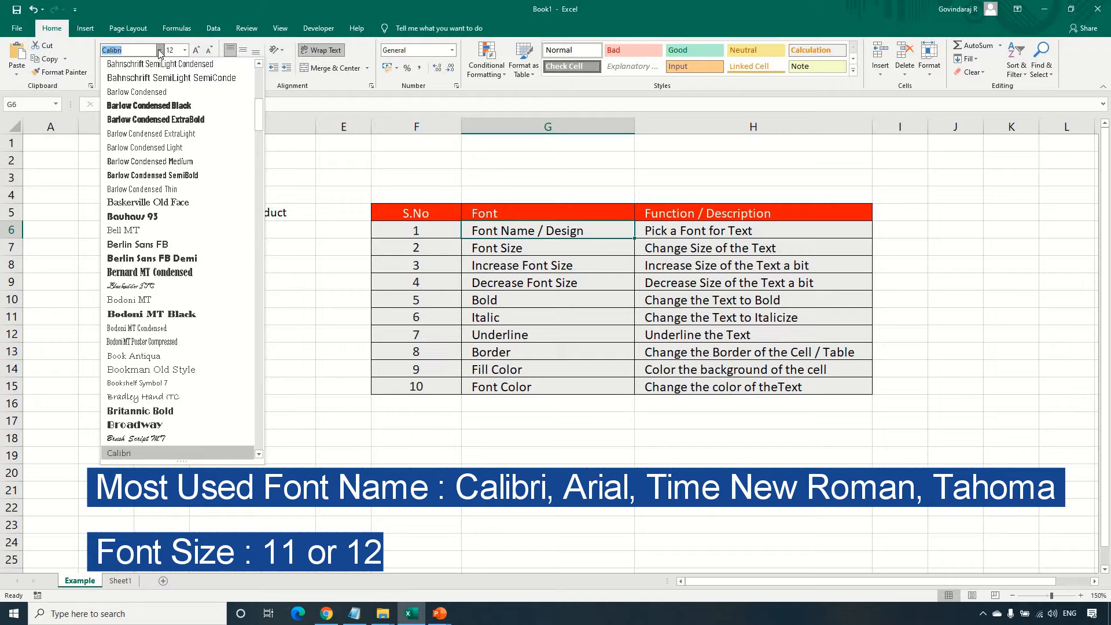
click(160, 51)
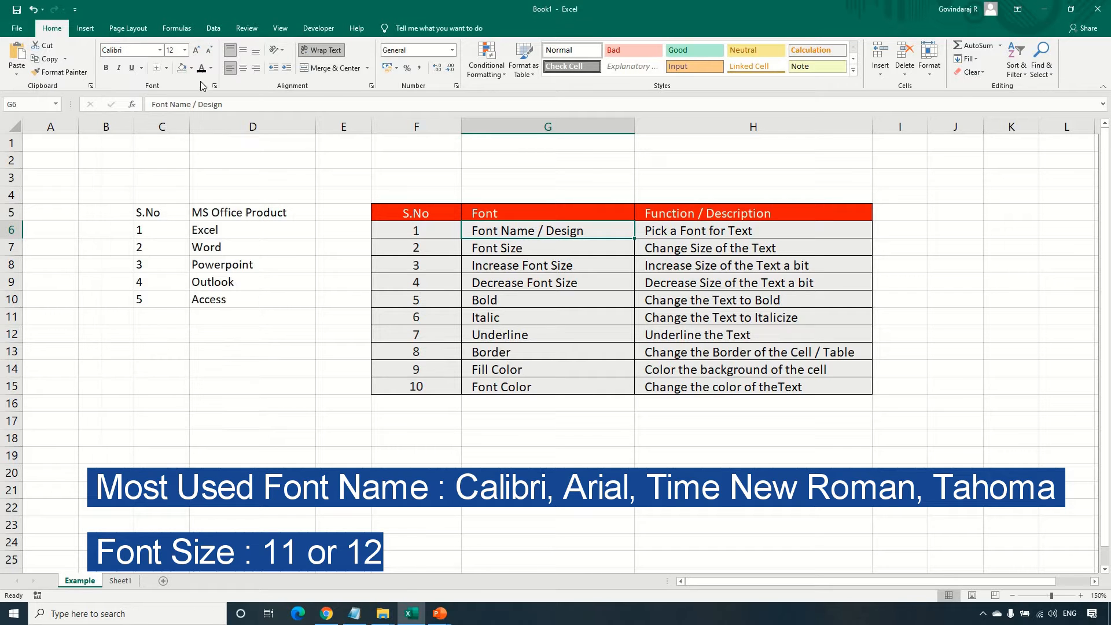
Set the MS Office Product heading in D5 to font size 13, and undo the change.
click(207, 213)
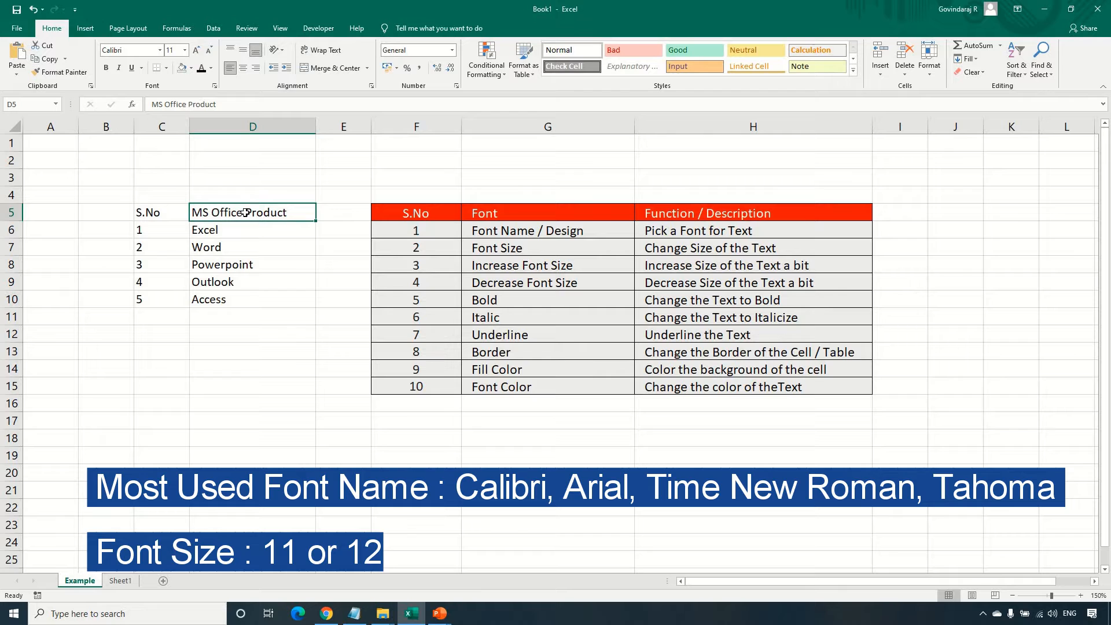
click(185, 50)
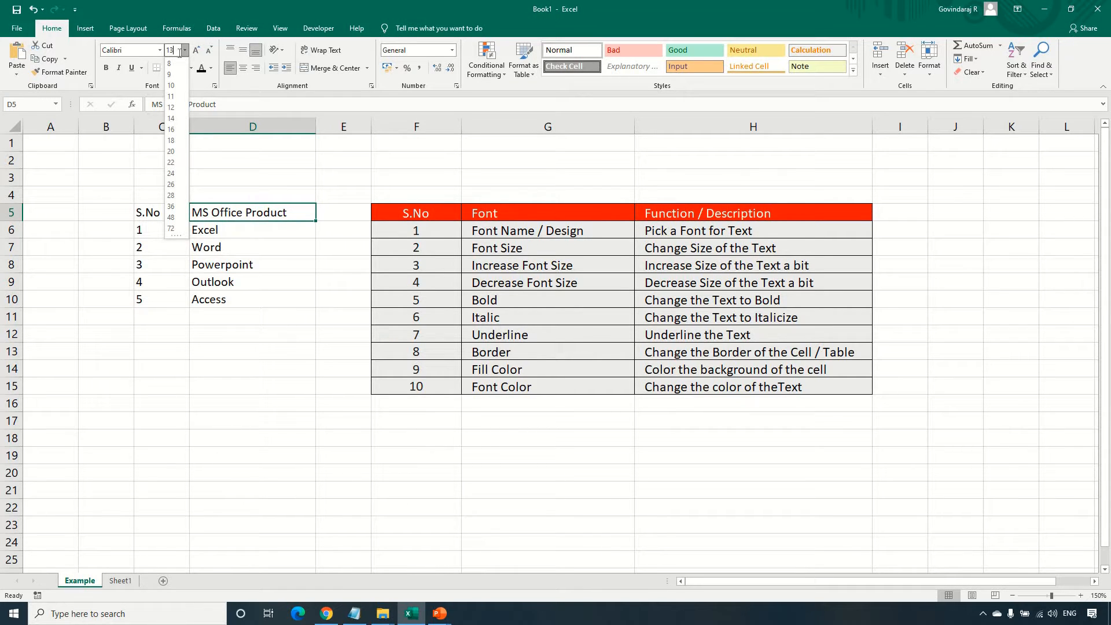
key(Return)
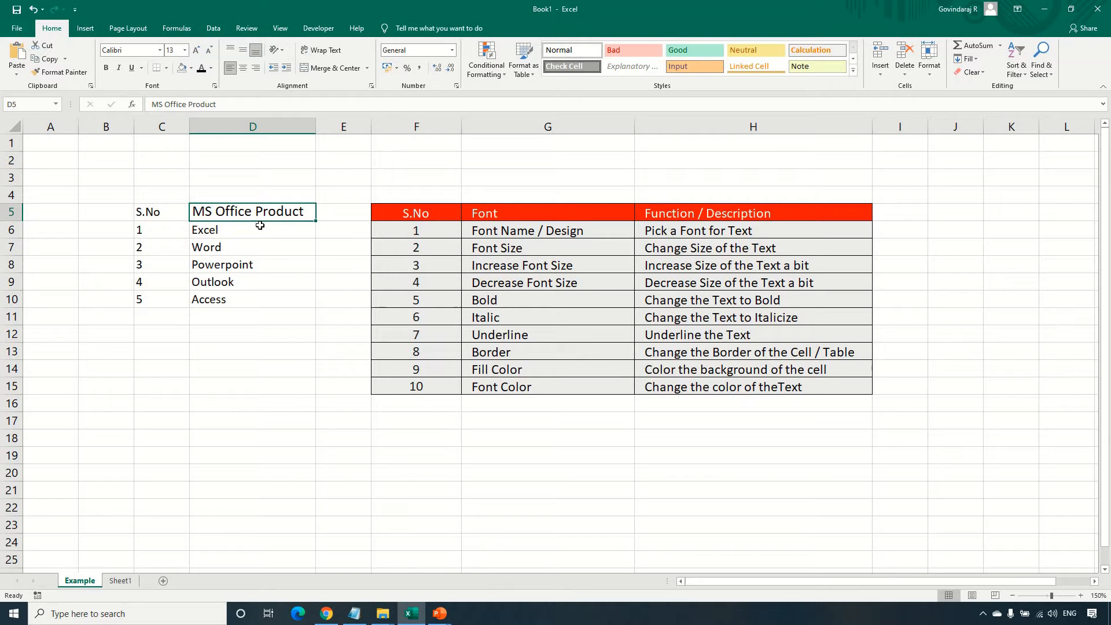
key(ctrl+z)
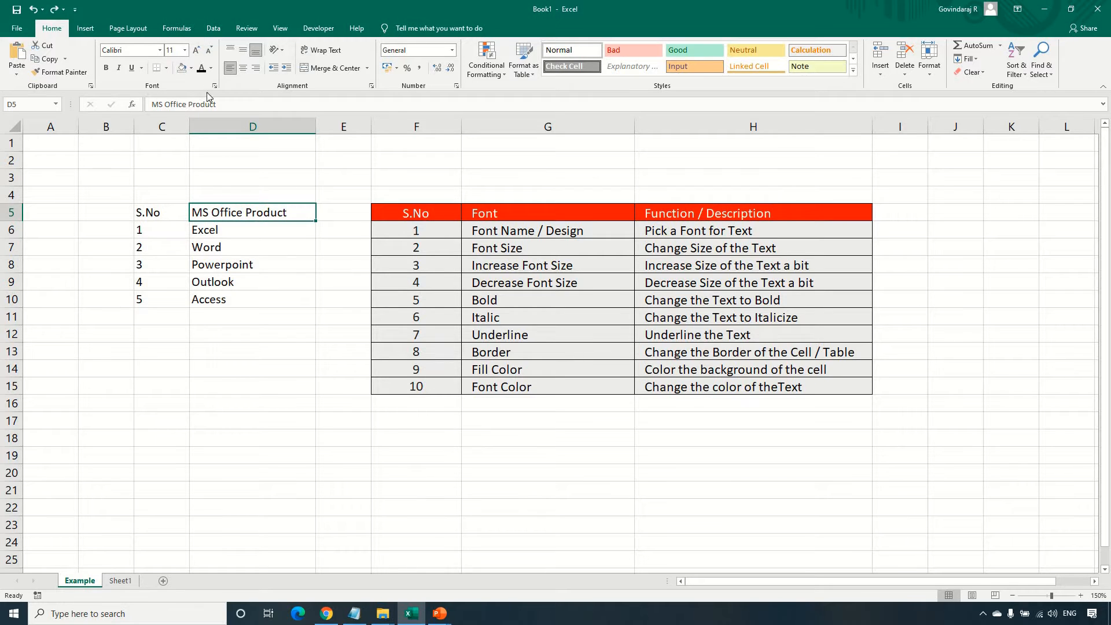
Increase the font size of the MS Office Product heading in D5 stepwise to 24.
click(197, 51)
click(196, 50)
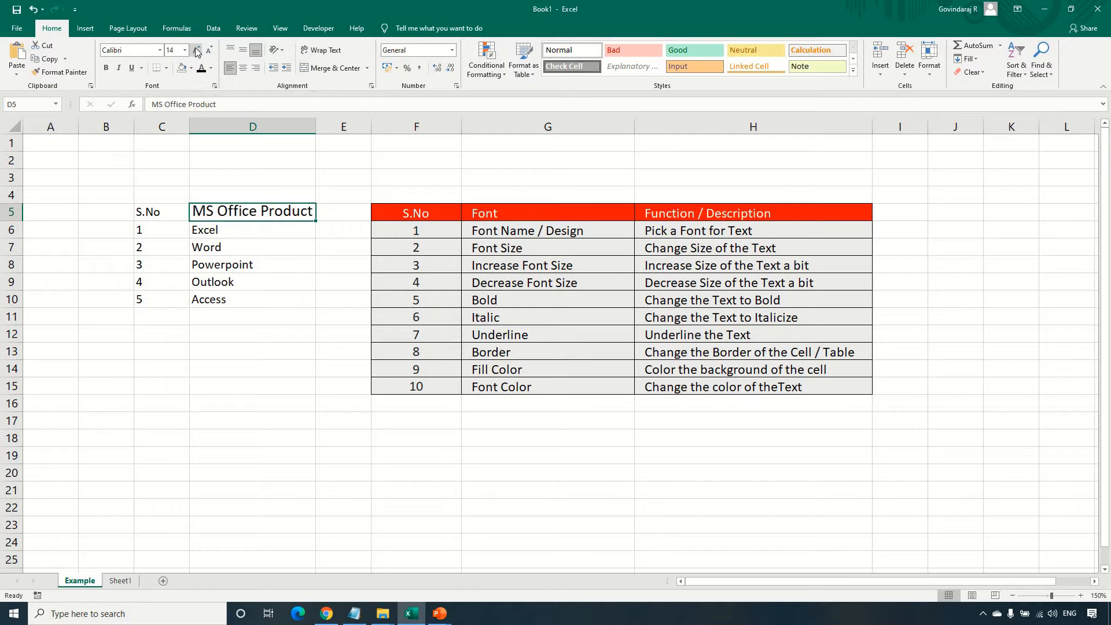
click(196, 51)
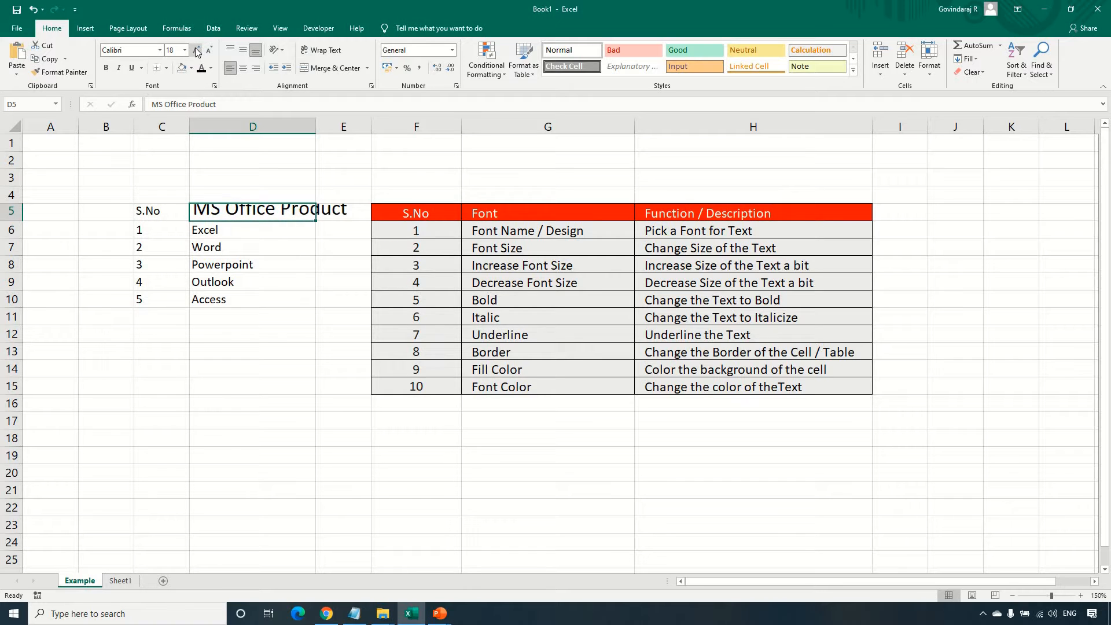
click(197, 50)
click(197, 51)
click(197, 51)
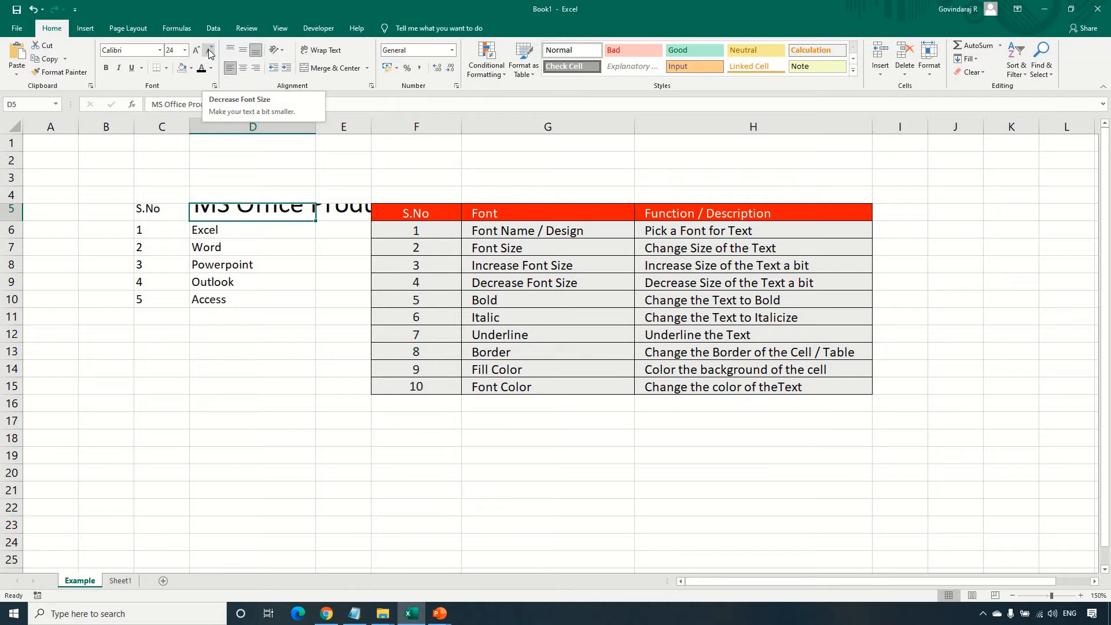
Decrease the font size of the MS Office Product heading in D5 stepwise to 9.
click(210, 50)
click(209, 50)
click(209, 50)
click(209, 50)
click(210, 51)
click(209, 50)
click(210, 50)
click(208, 50)
click(208, 50)
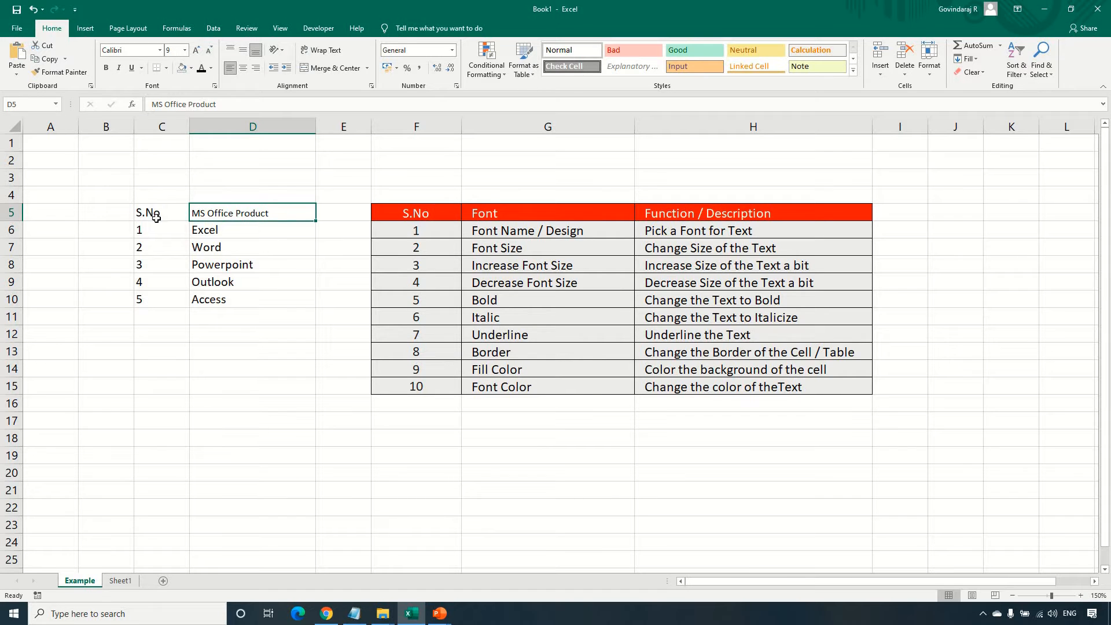
Make the Excel entry in D6 and the Excel entry in D16 bold.
click(228, 230)
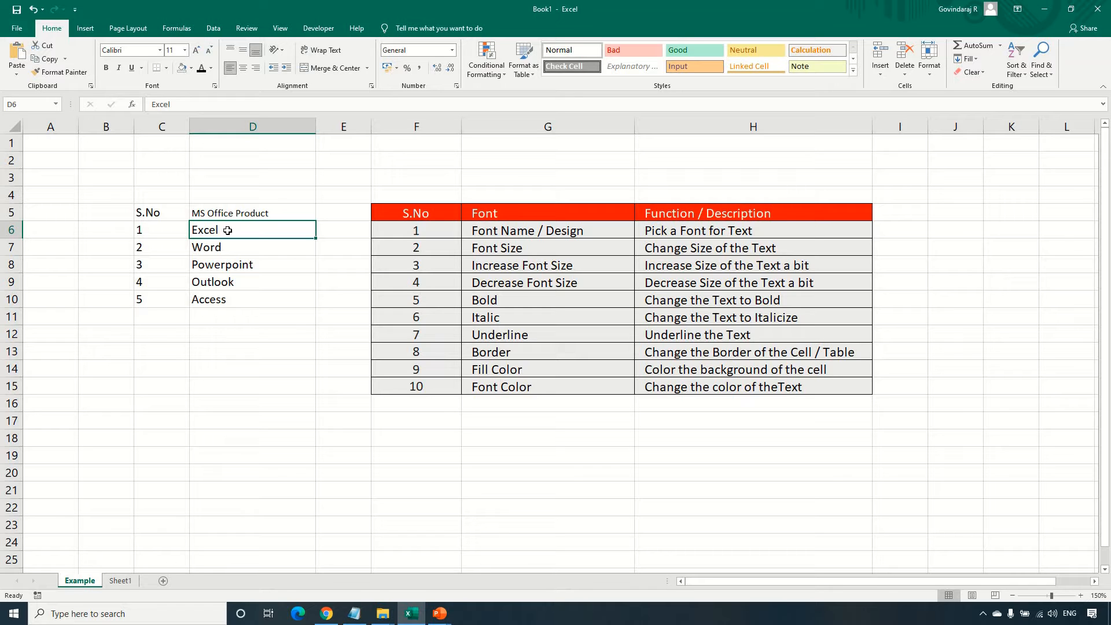
click(106, 69)
click(198, 407)
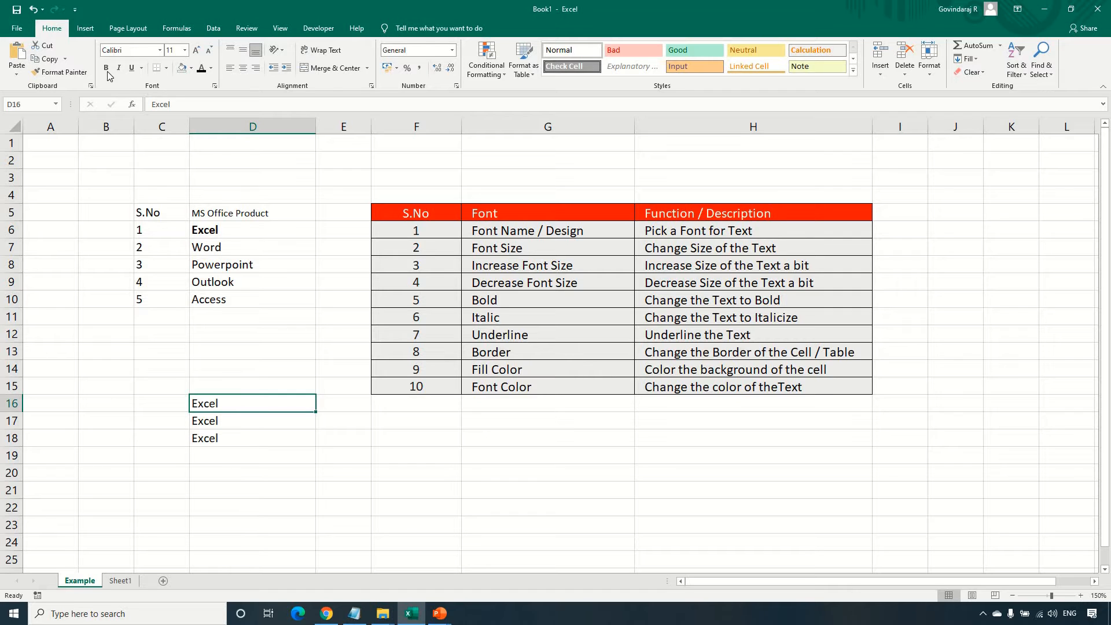
key(ctrl+b)
Italicize the Excel entry in D17 and underline the Excel entry in D18.
click(197, 422)
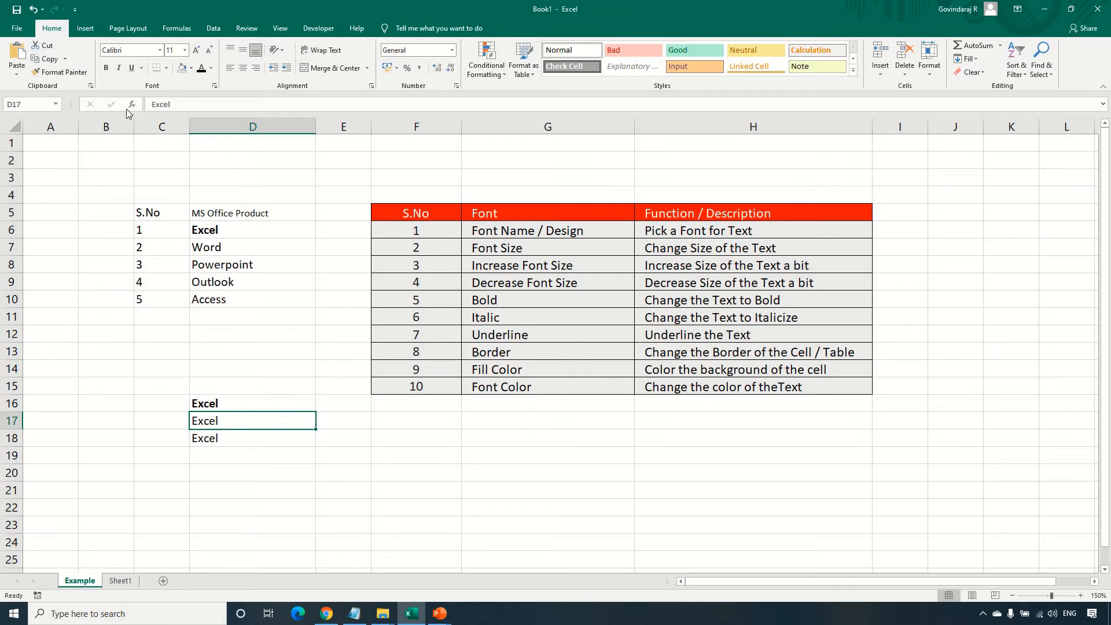
click(118, 68)
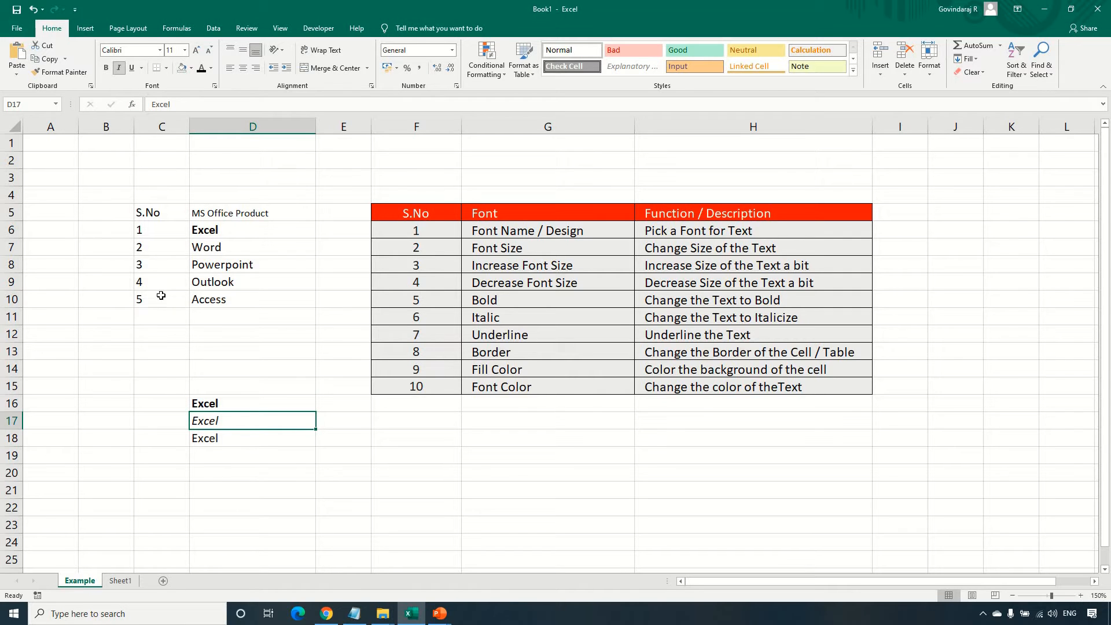
click(216, 440)
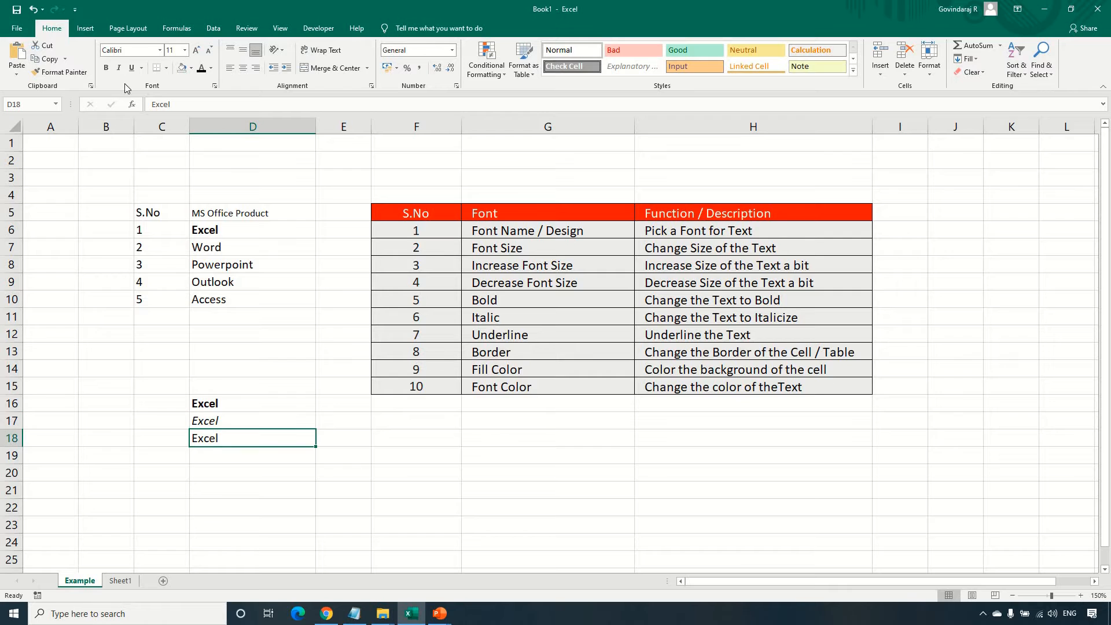
click(133, 67)
click(223, 370)
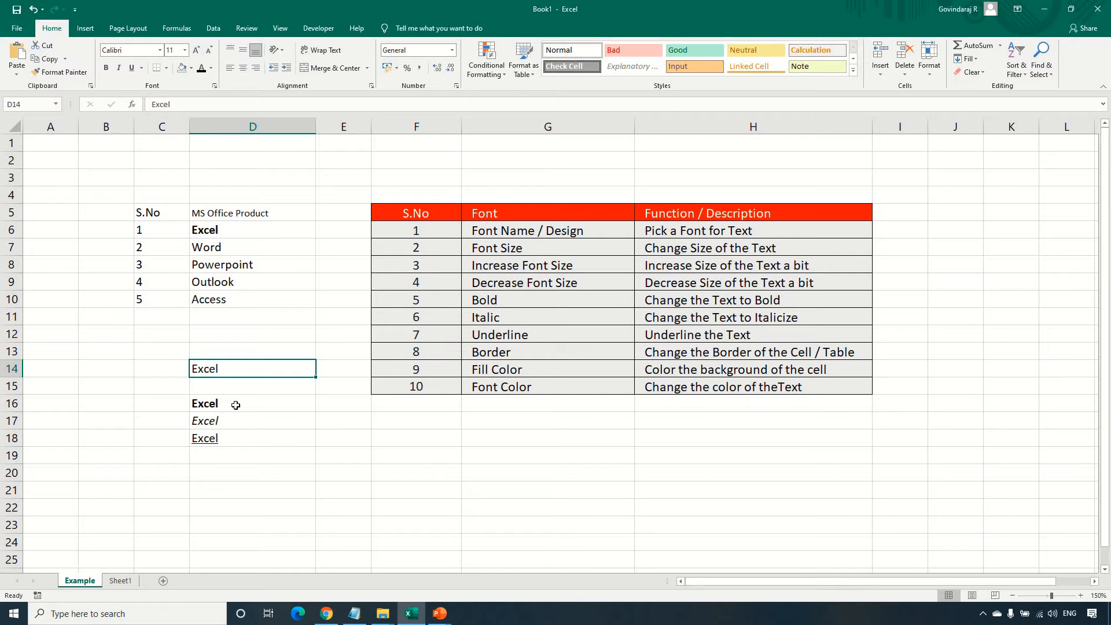
Apply All Borders to the MS Office Product table (C5:D10), and remove them with No Border.
drag(148, 212, 301, 299)
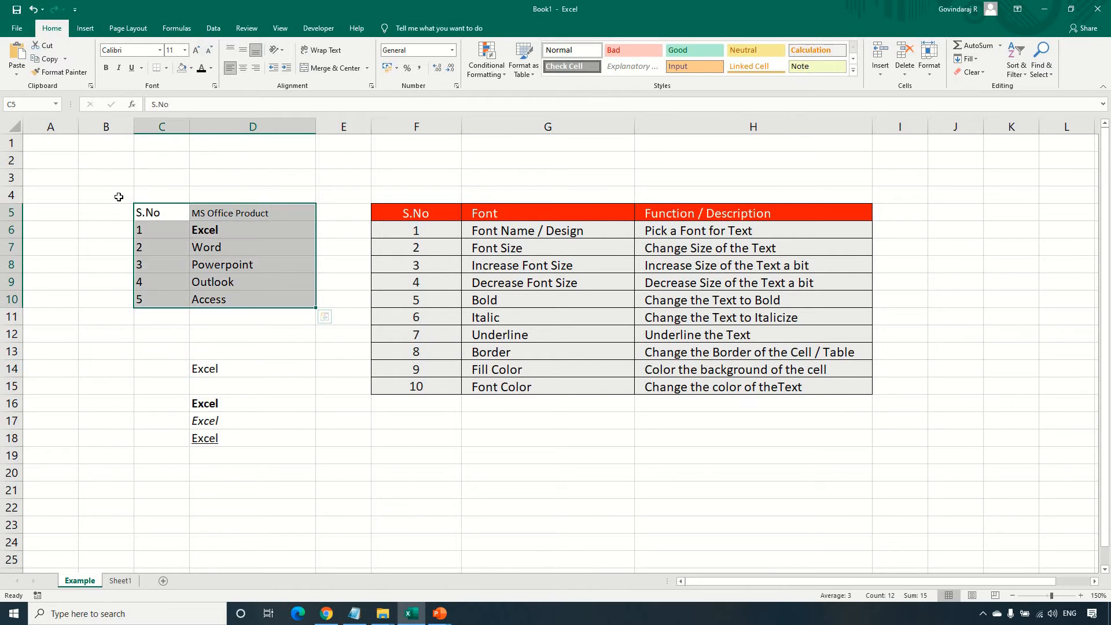
click(168, 68)
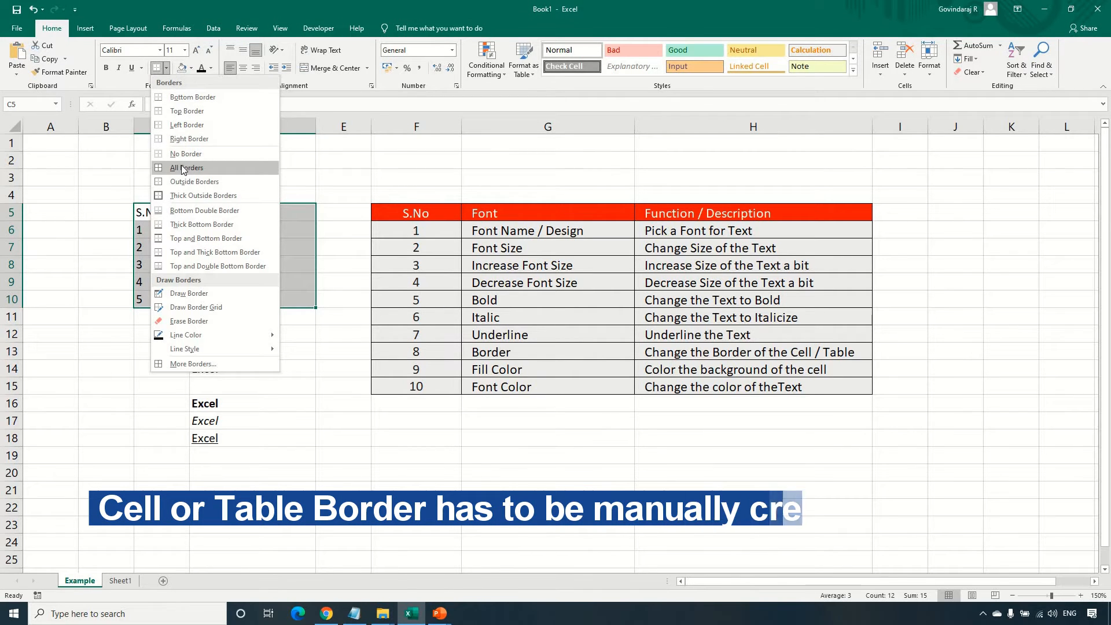
click(183, 168)
click(168, 68)
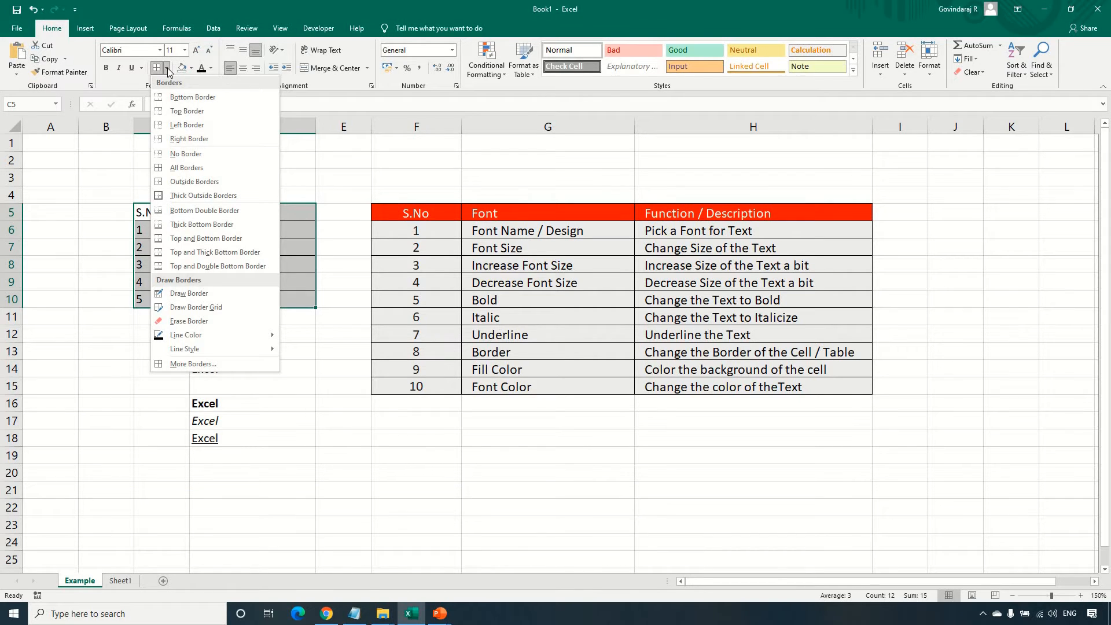
click(188, 154)
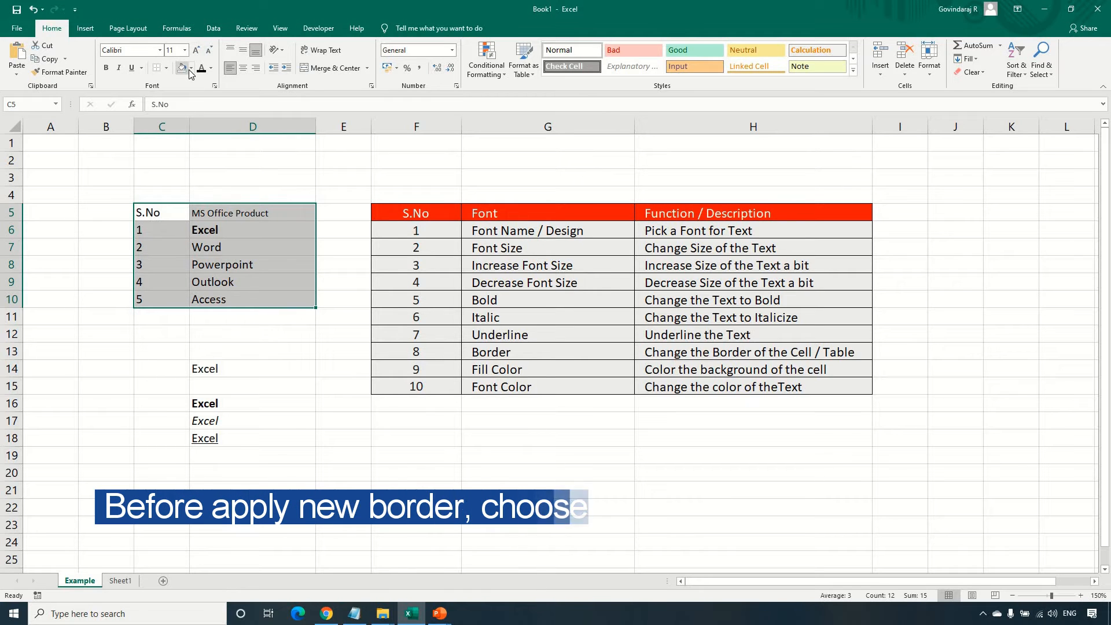
Apply Thick Outside Borders to the MS Office Product table (C5:D10), and clear them again.
click(167, 69)
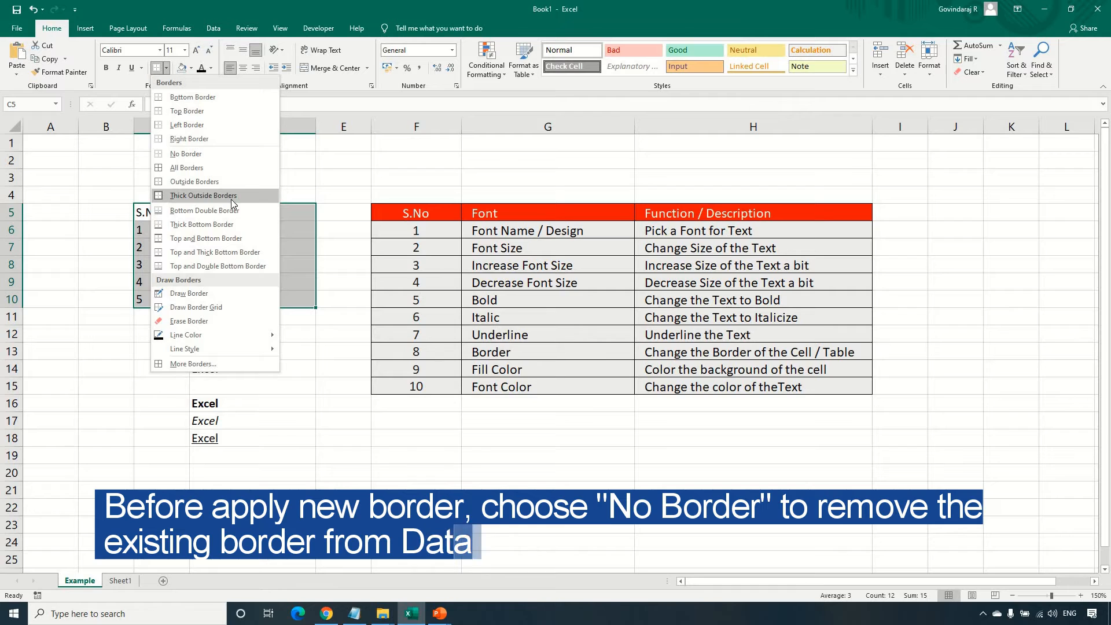
click(231, 199)
click(249, 166)
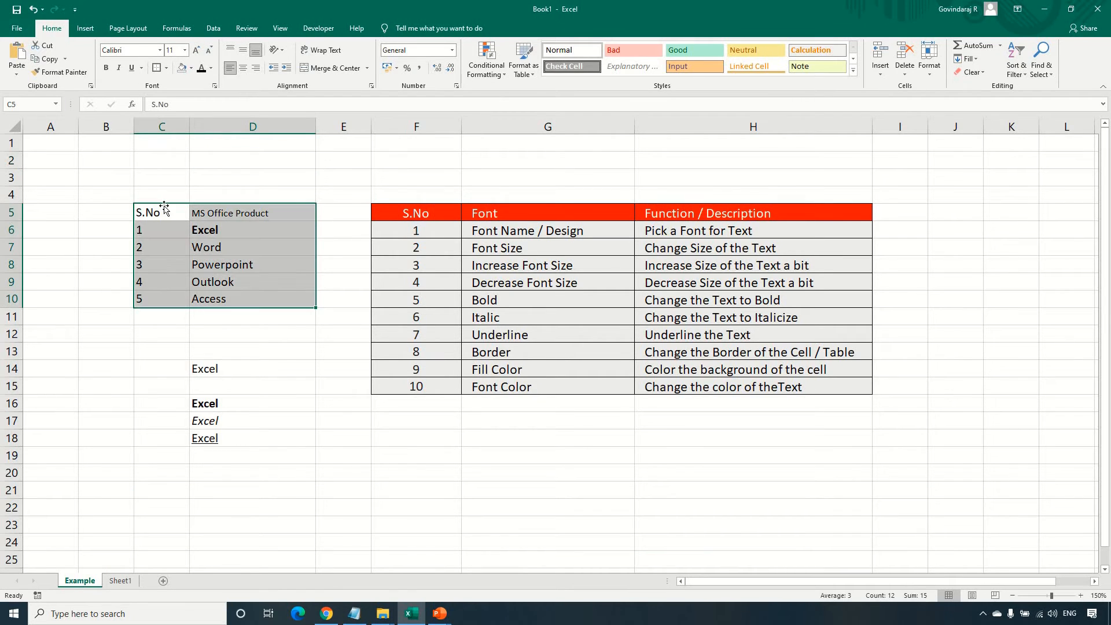
click(166, 68)
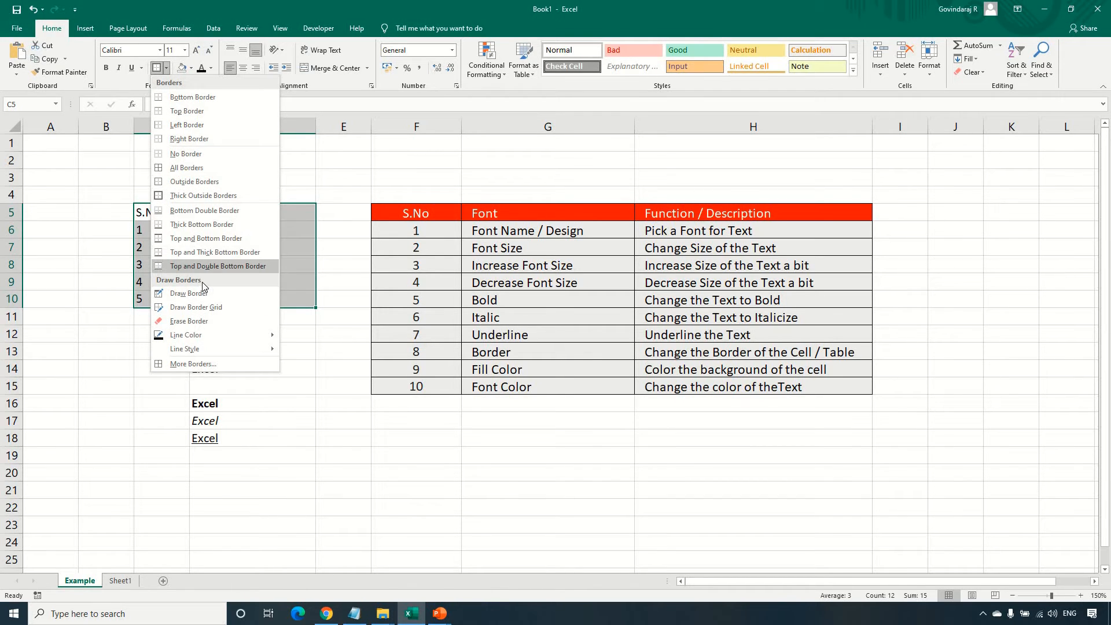
click(291, 174)
Draw the outline and inner lines of the MS Office Product table (C5:D10) by hand with Draw Border.
click(169, 69)
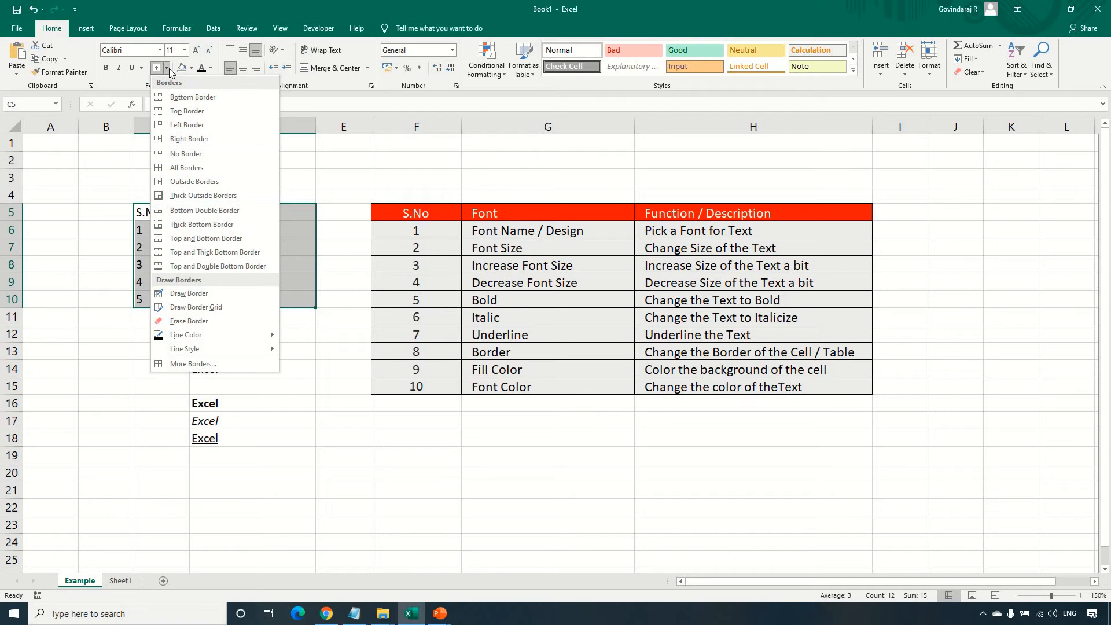
click(210, 293)
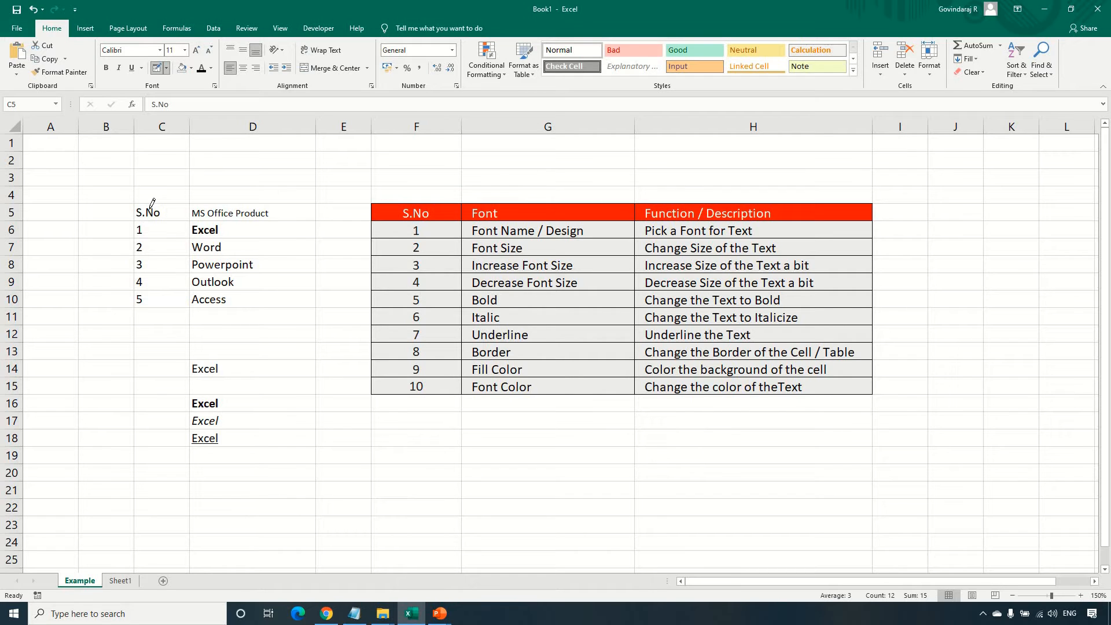
drag(176, 247, 237, 267)
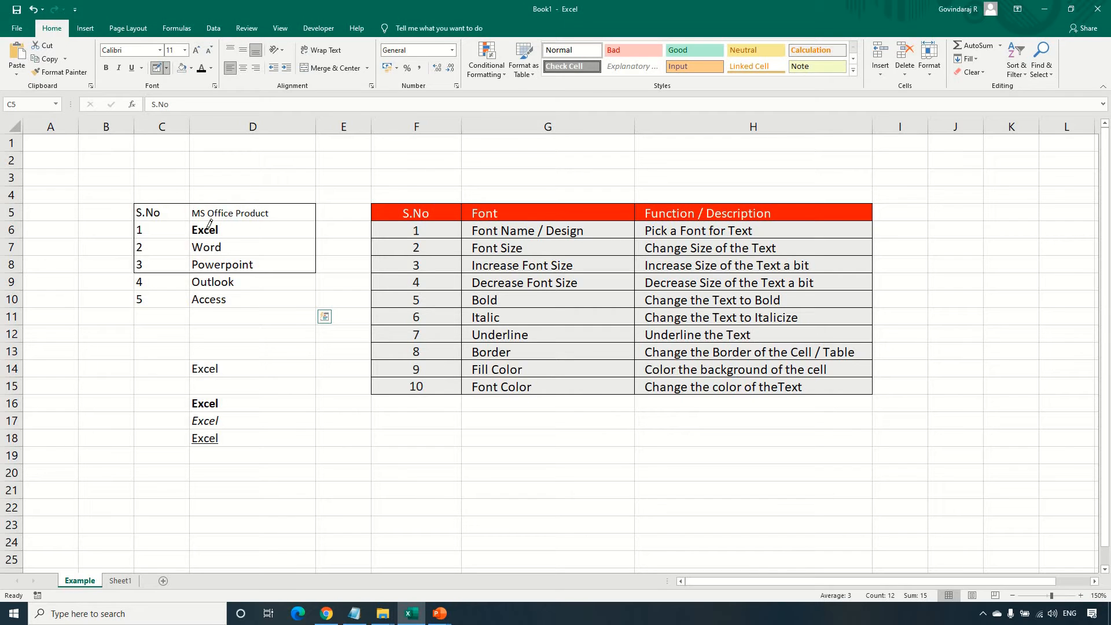
drag(184, 255, 185, 271)
drag(243, 253, 260, 254)
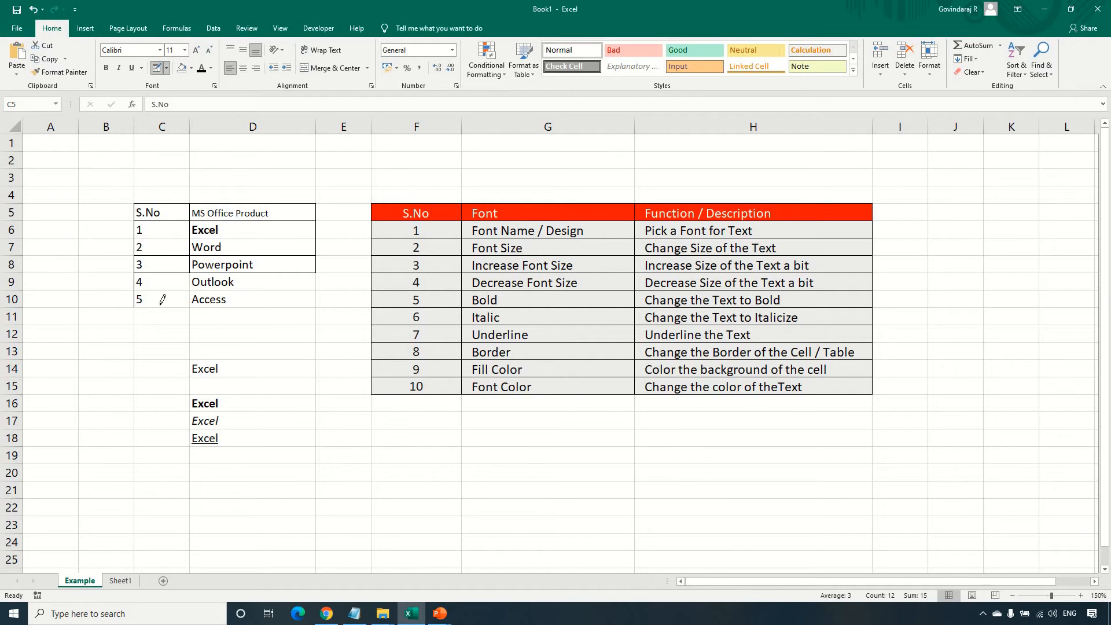
drag(243, 300, 268, 308)
Set the border line colour to red and draw the divider between columns C and D and the lines below rows 6 and 8.
click(166, 68)
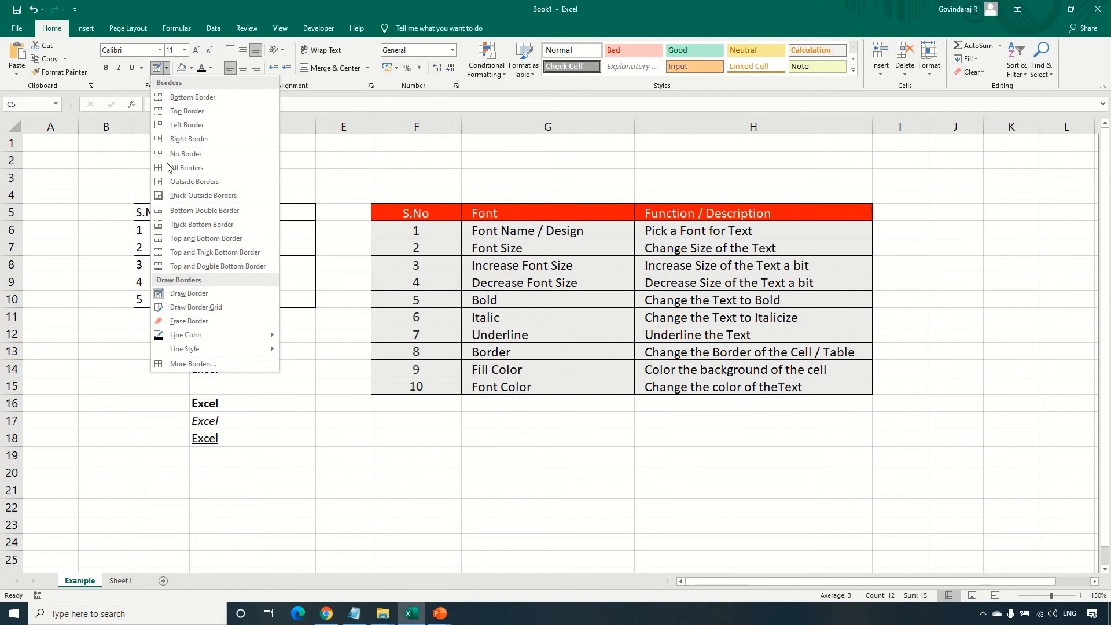
mouse_move(273, 340)
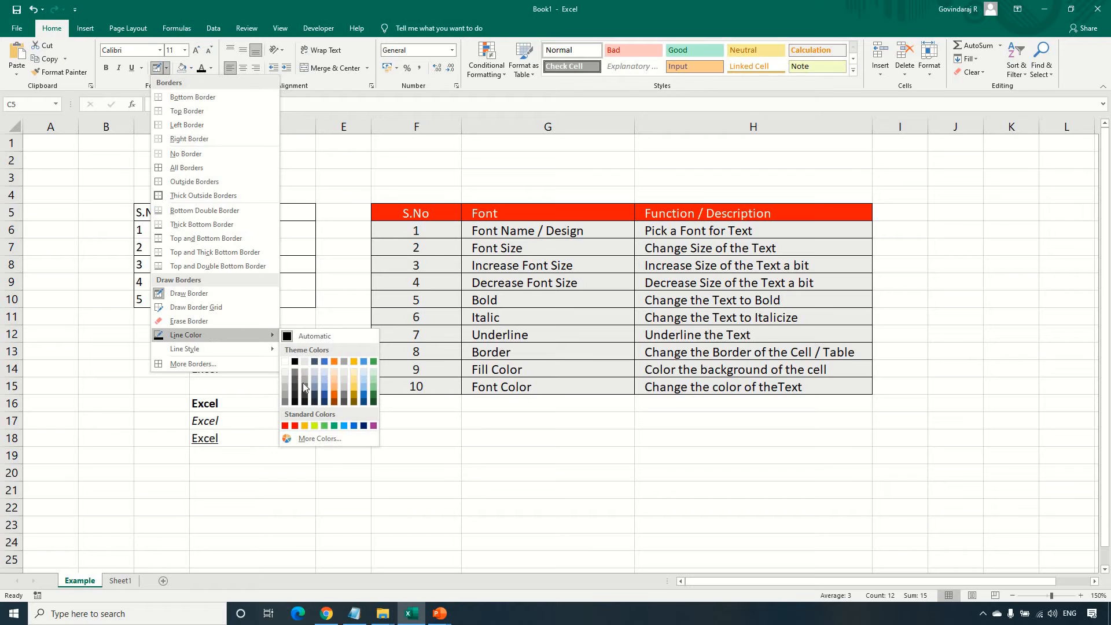
click(285, 426)
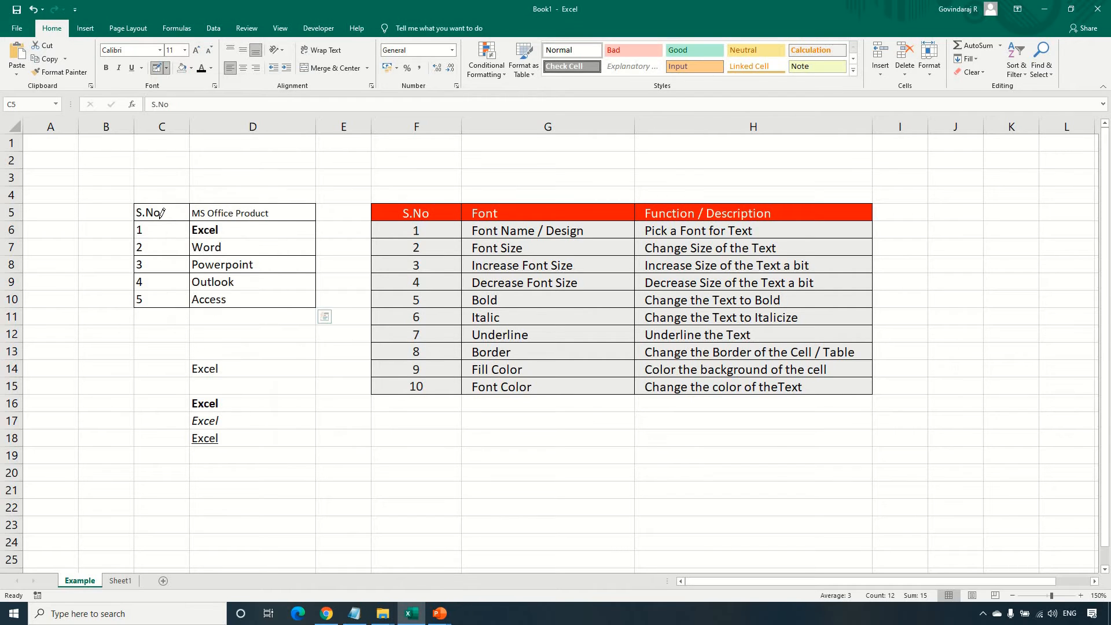
drag(236, 237, 252, 239)
drag(190, 206, 191, 301)
drag(286, 270, 287, 271)
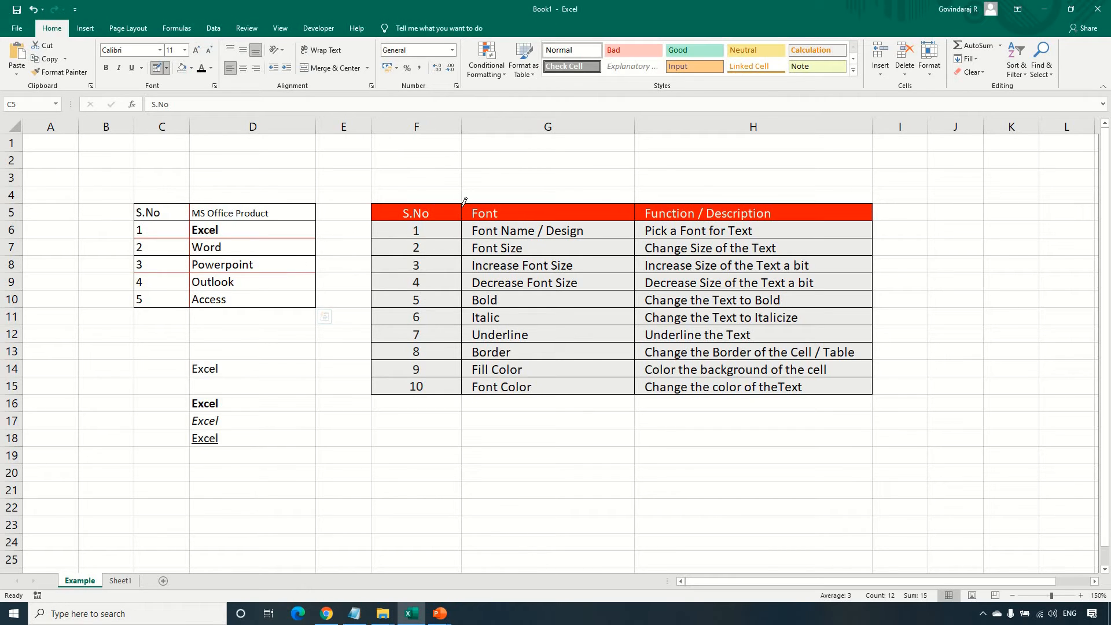
Set the border line style to thick dashes and draw the MS Office Product table's outline, column divider and lines below rows 6 and 8.
click(166, 68)
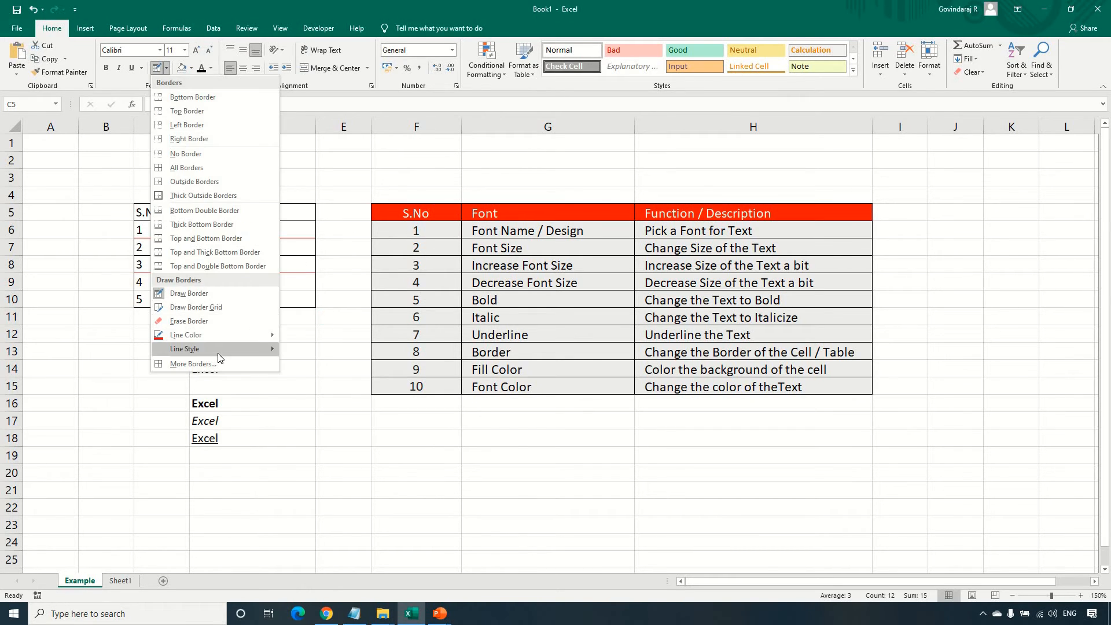
mouse_move(218, 353)
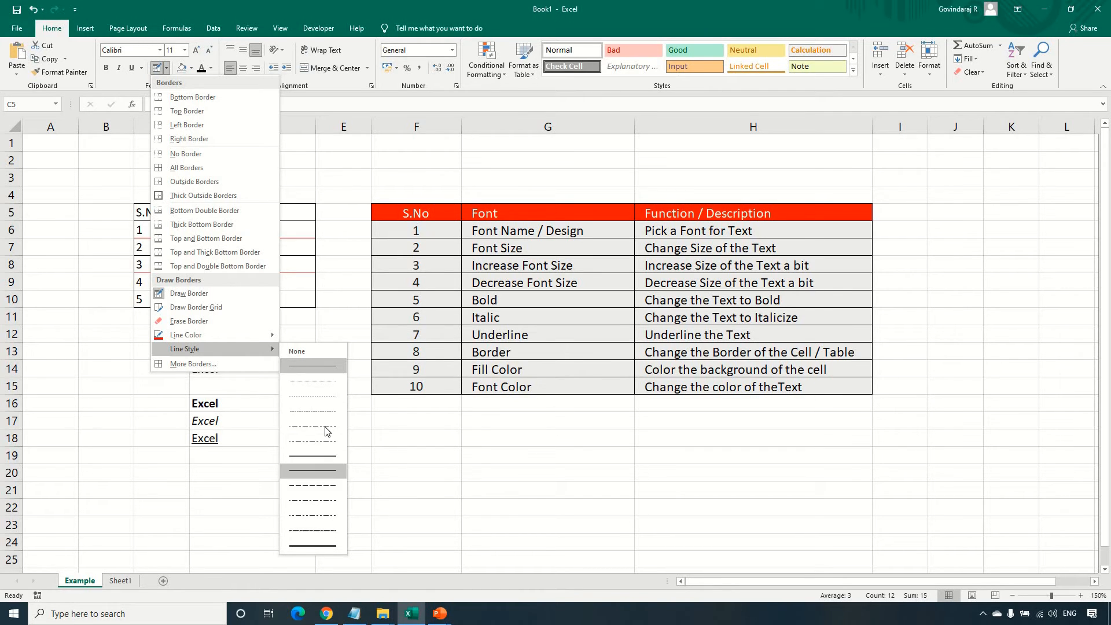
click(324, 485)
mouse_move(163, 200)
mouse_down()
mouse_move(290, 209)
mouse_move(313, 258)
mouse_move(313, 297)
mouse_move(282, 299)
mouse_up()
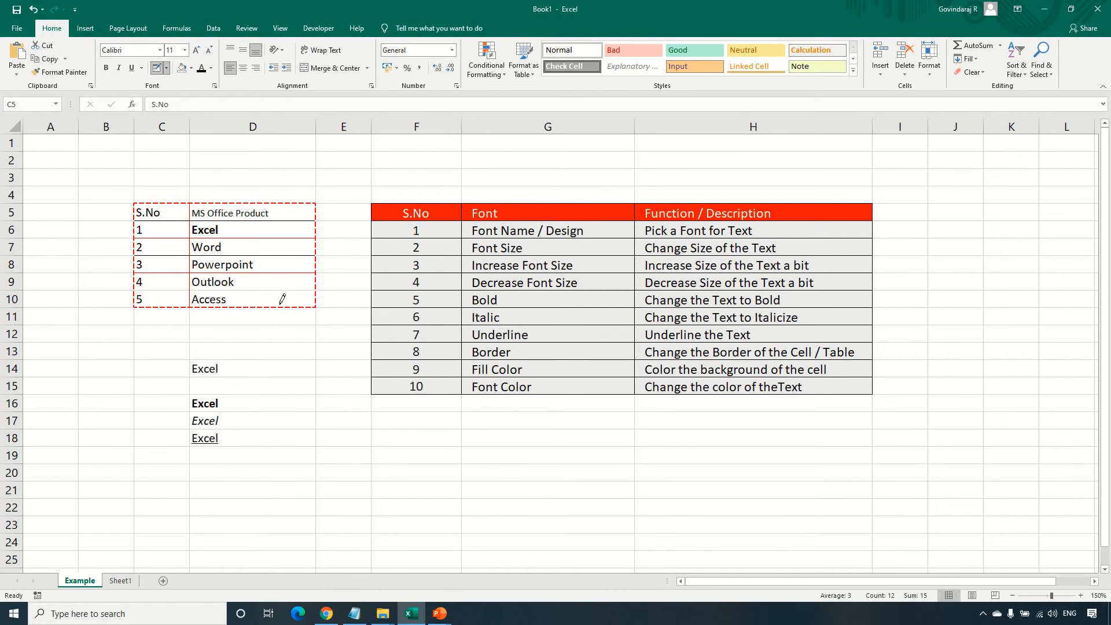
drag(190, 305, 190, 306)
drag(141, 272, 284, 271)
drag(139, 238, 255, 231)
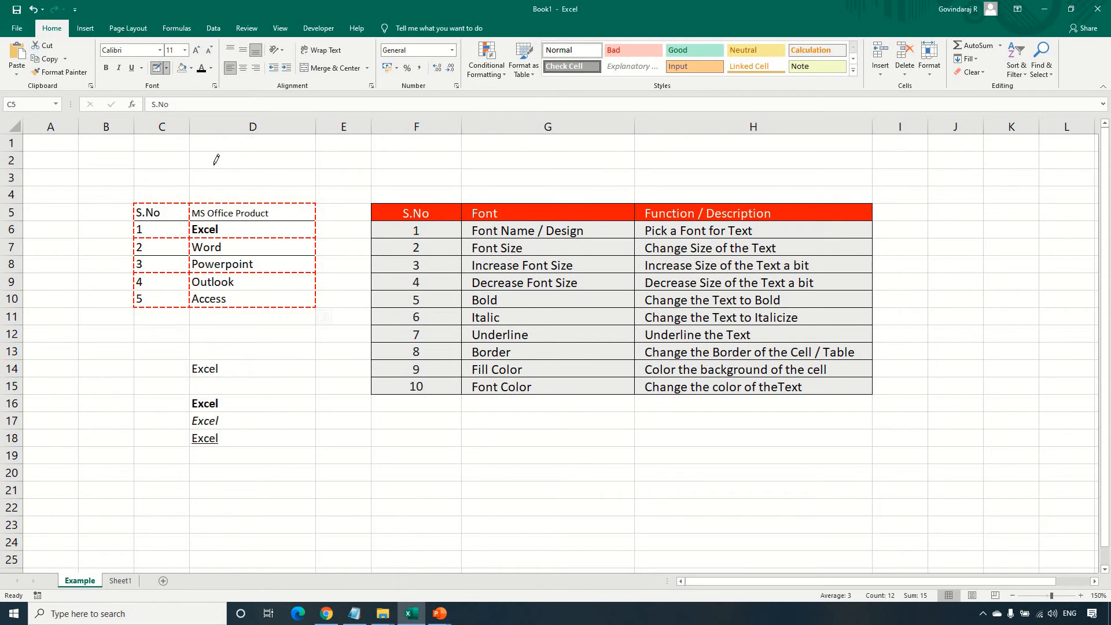
Apply All Borders in the red dashed style to the MS Office Product table (C5:D10).
click(167, 67)
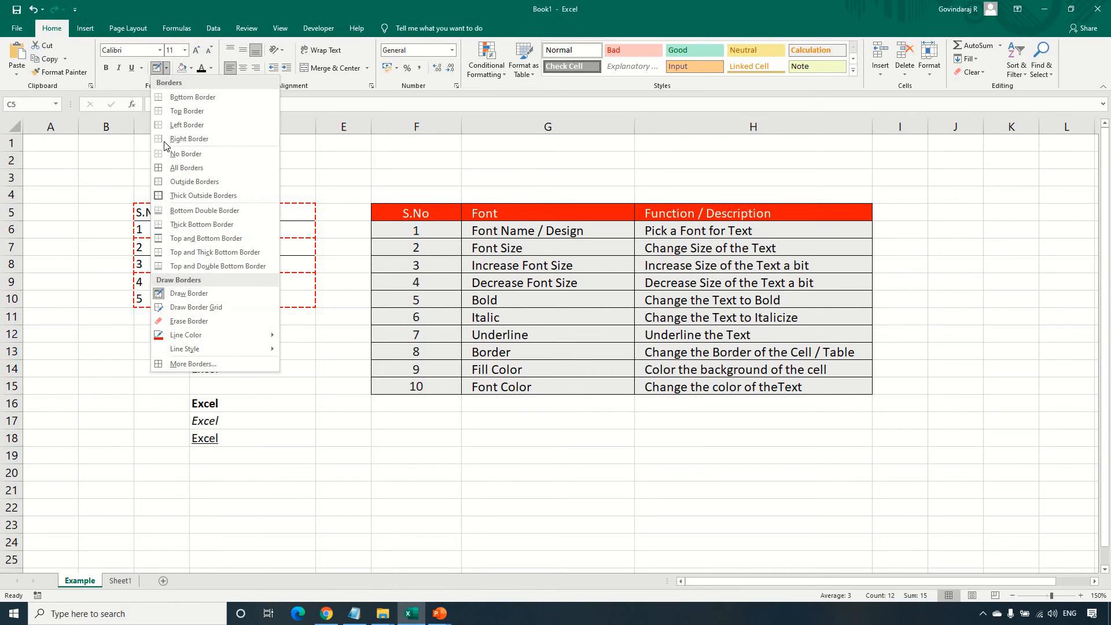
click(176, 167)
click(240, 181)
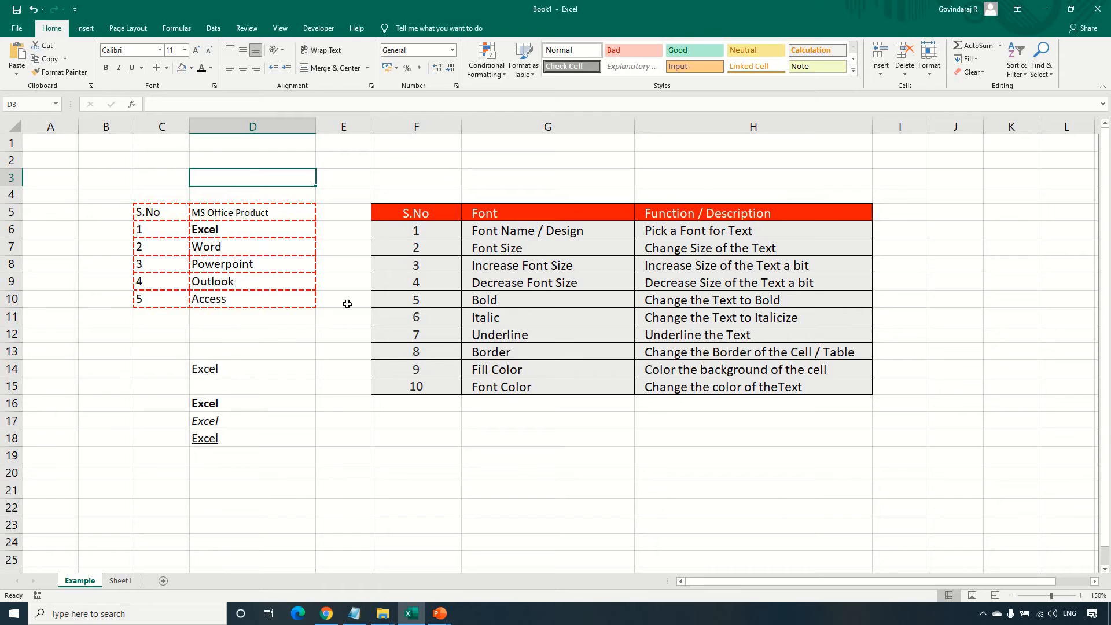
Apply the red dashed All Borders to the Font function table (F5:H15), and undo that border change.
drag(409, 211, 839, 388)
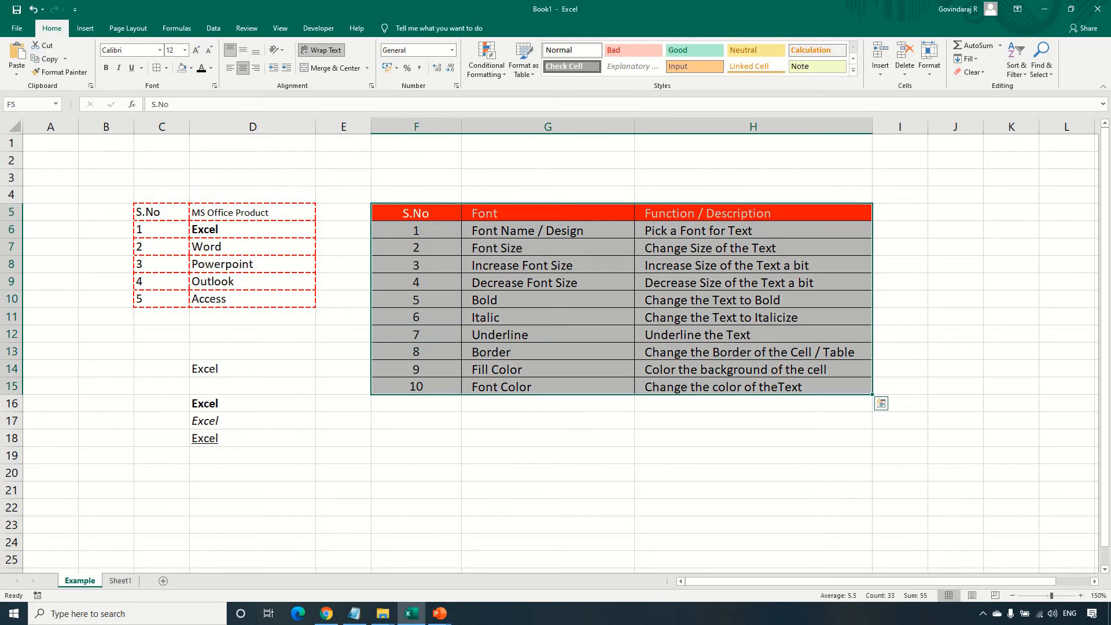
click(156, 70)
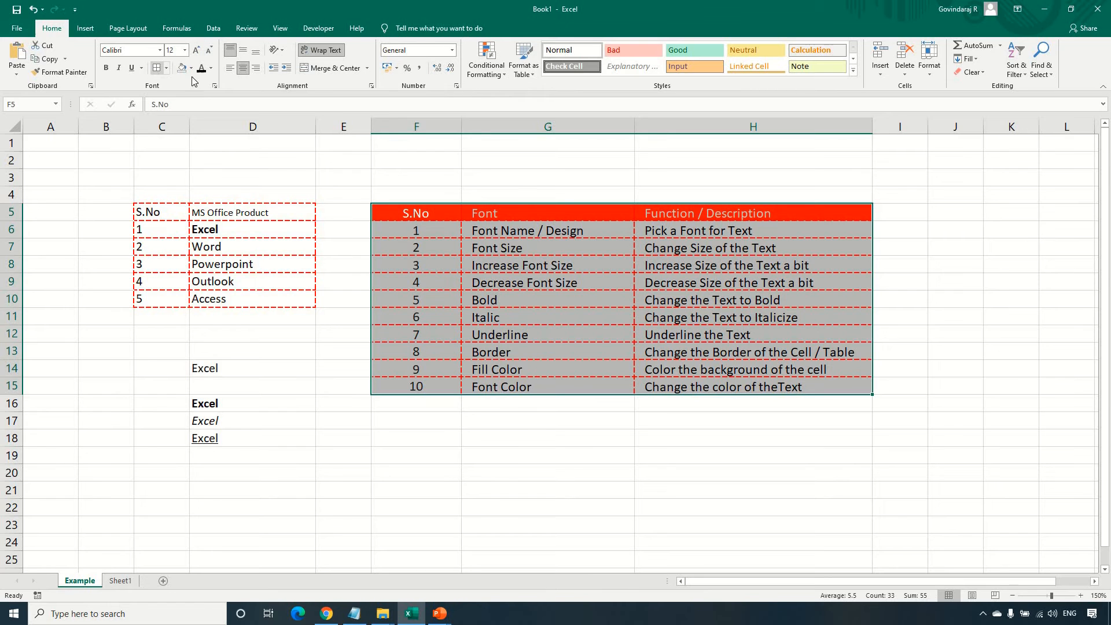
click(482, 173)
drag(397, 219, 757, 384)
key(ctrl+z)
click(343, 179)
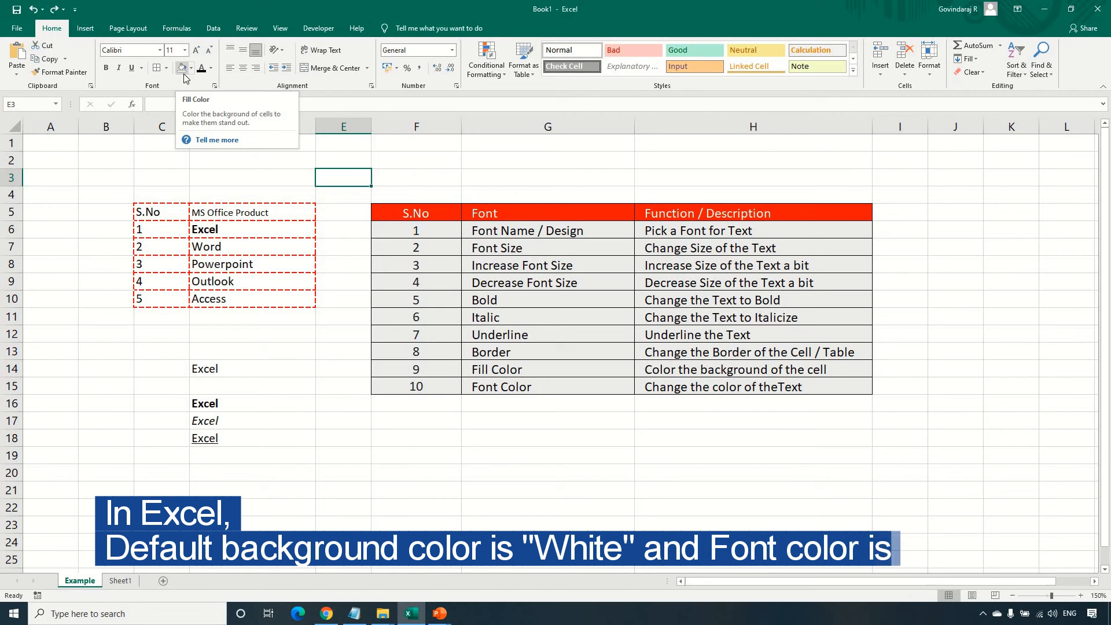
Fill the MS Office Product table's header cells (C5:D5) with a custom blue, darkened from #3399FF.
drag(409, 215, 698, 216)
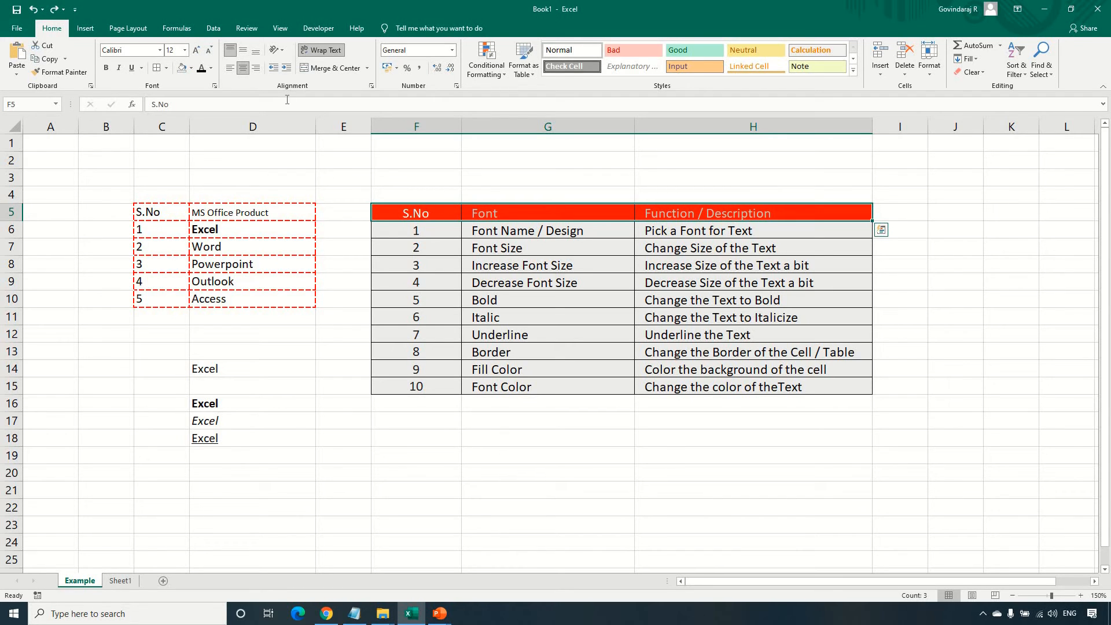
click(191, 68)
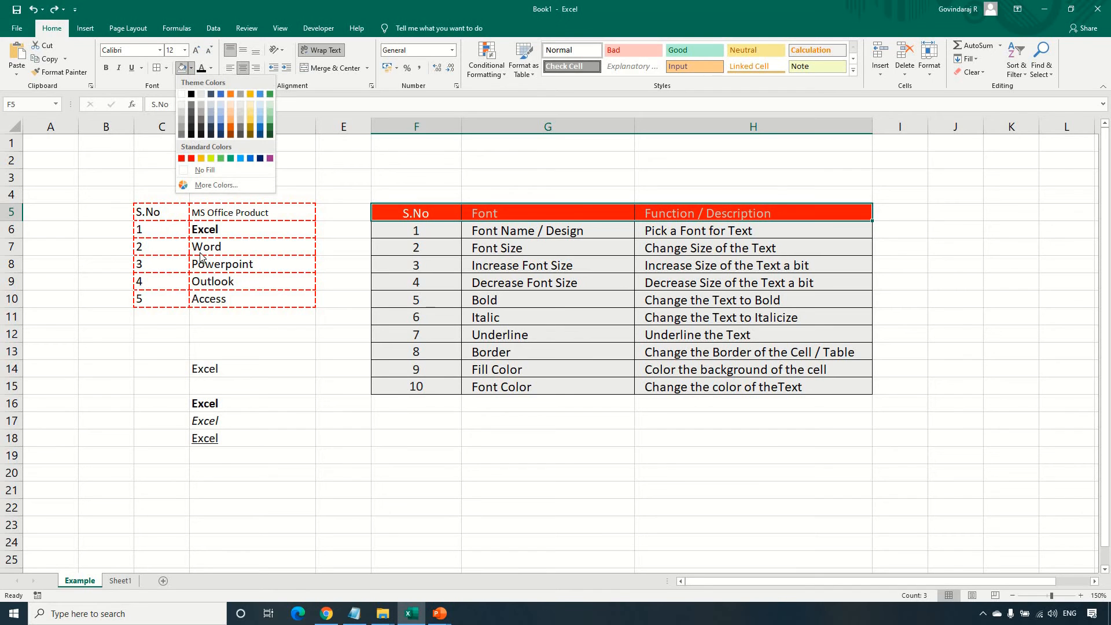
click(158, 213)
shift+click(256, 212)
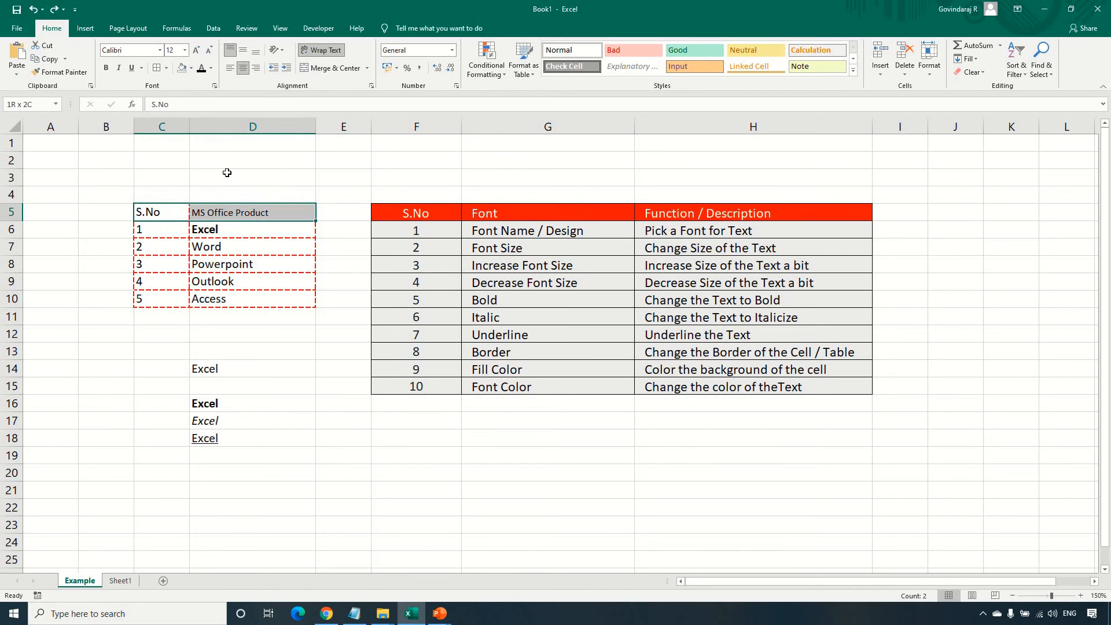
click(191, 68)
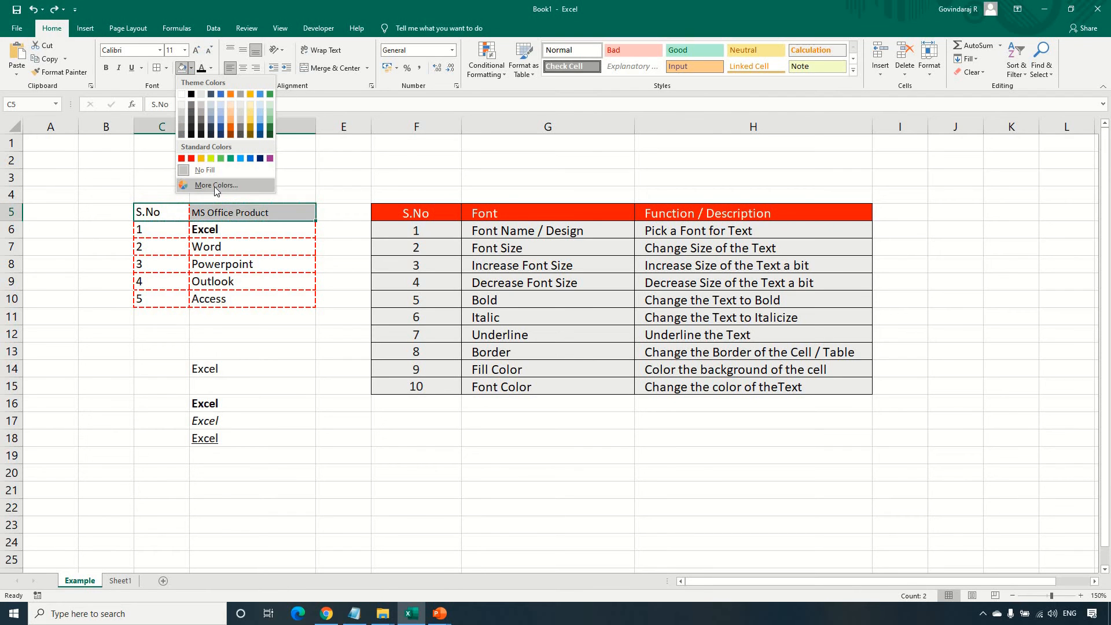
key(Escape)
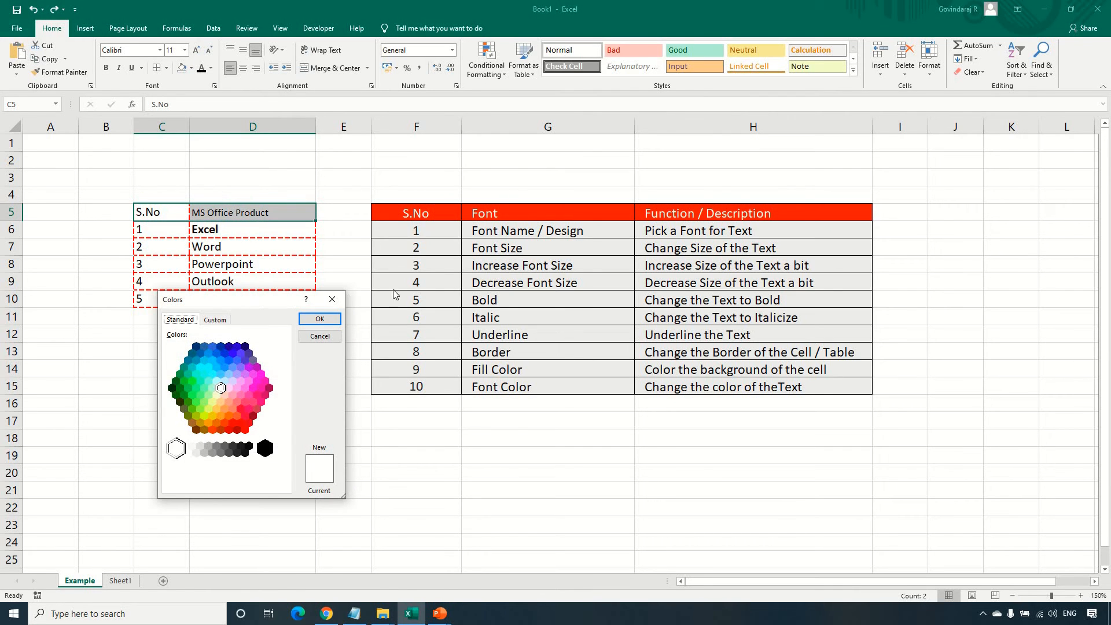
drag(365, 295, 441, 270)
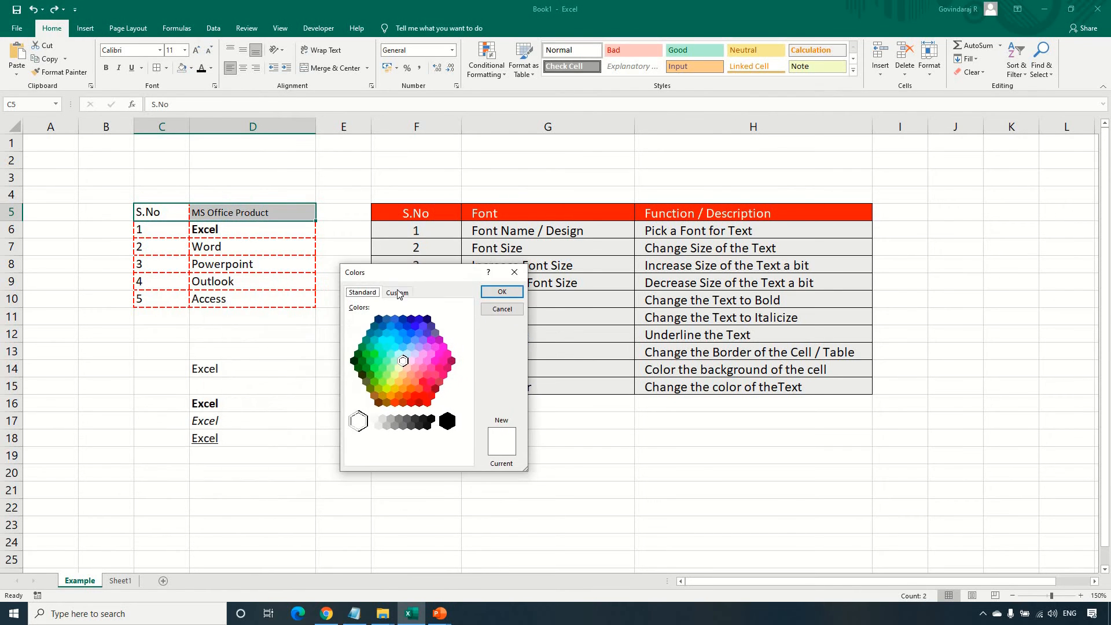
click(398, 374)
click(391, 386)
click(382, 395)
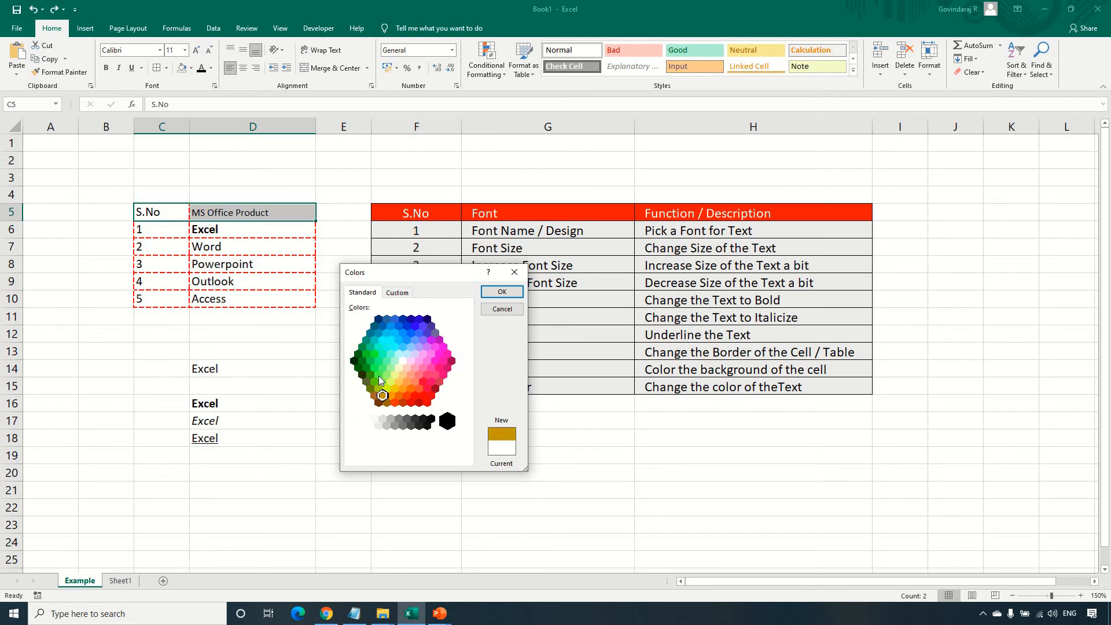
click(403, 354)
click(398, 293)
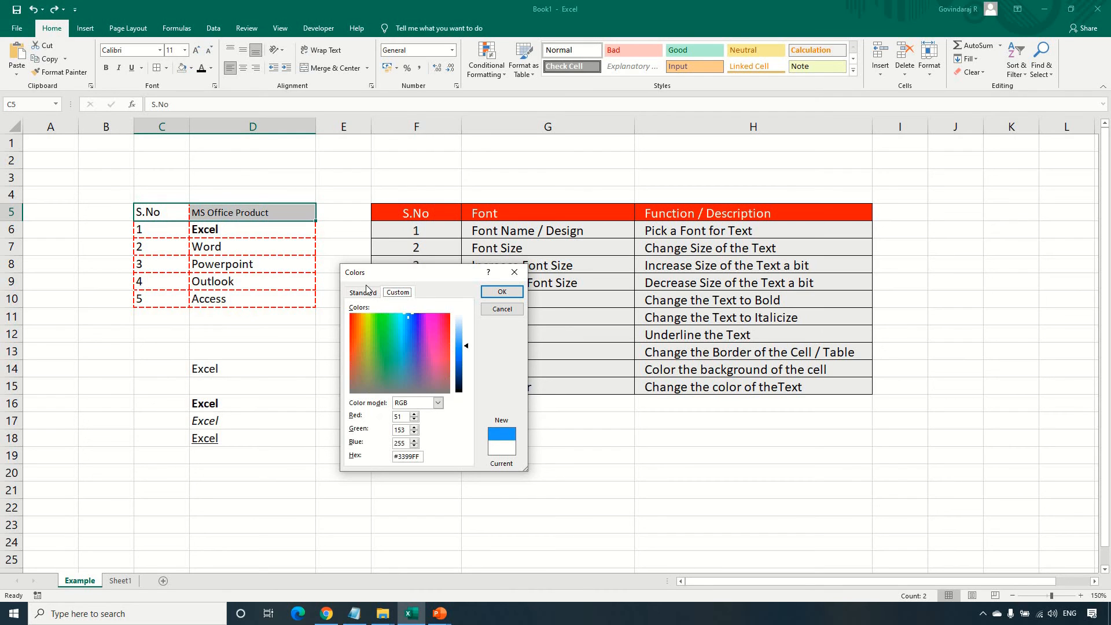
mouse_move(464, 351)
mouse_down()
mouse_move(463, 389)
mouse_move(463, 365)
mouse_up()
click(493, 291)
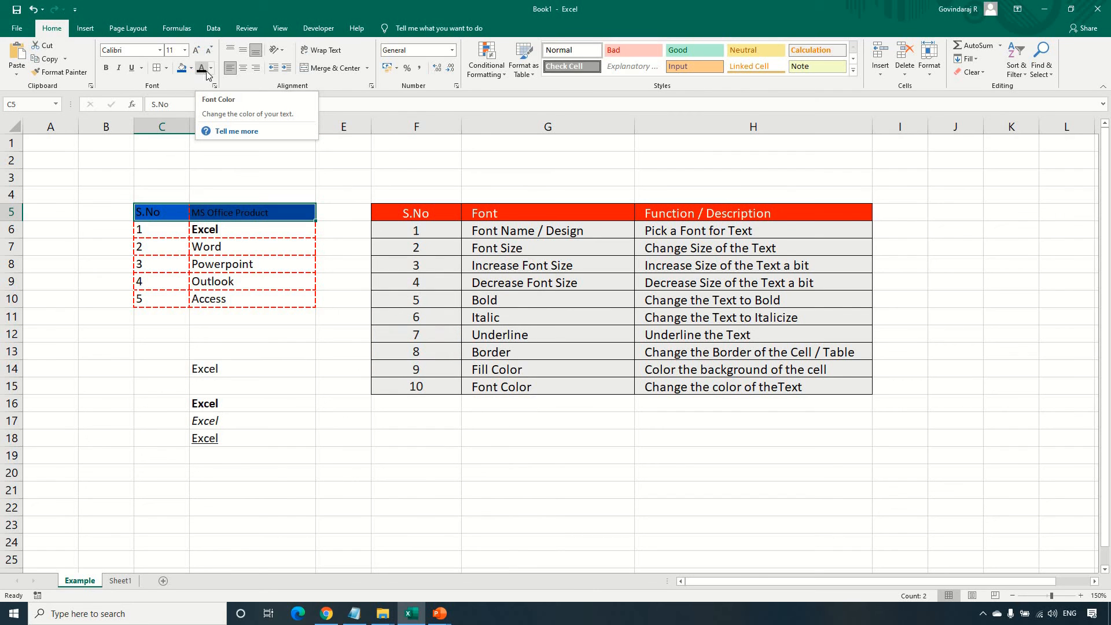
Set the font colour of the MS Office Product table's header cells (C5:D5) to white.
drag(156, 213, 235, 213)
drag(154, 211, 238, 212)
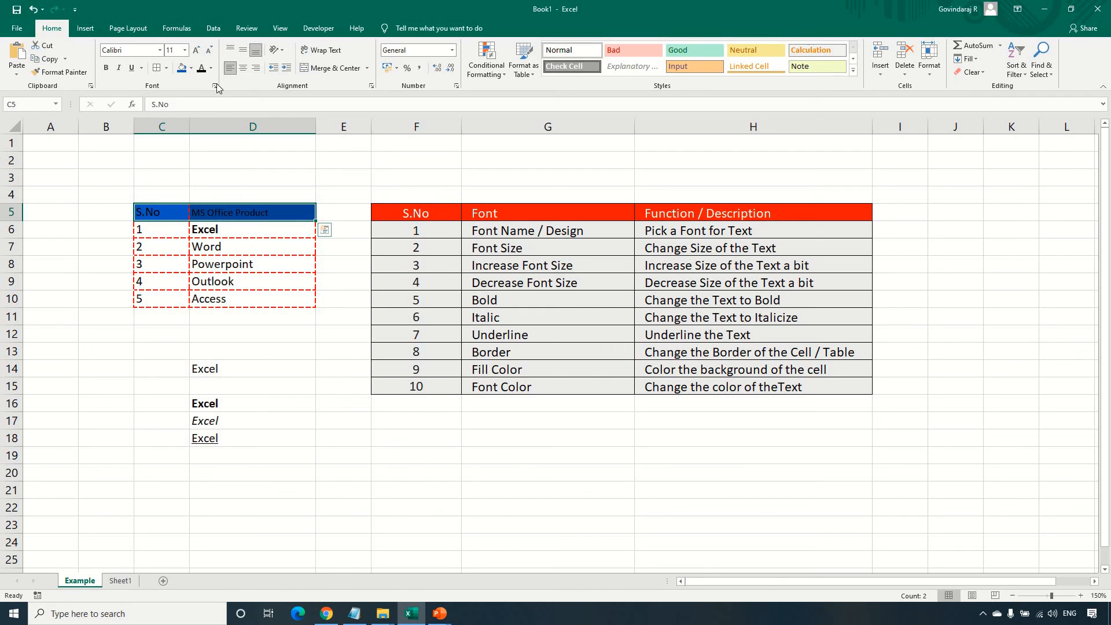
click(211, 68)
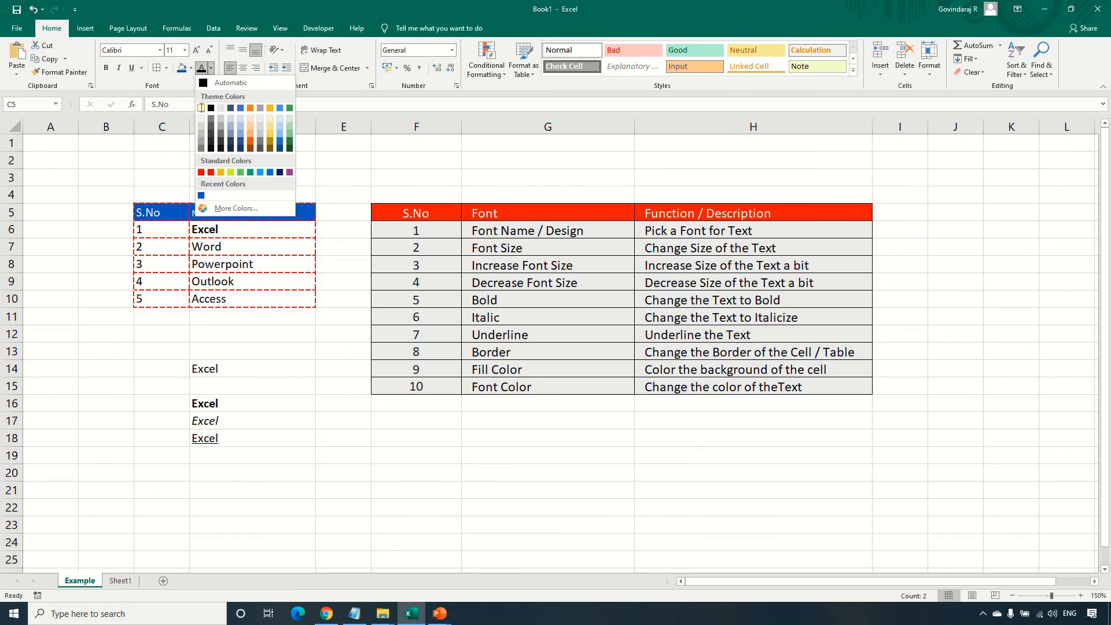
click(201, 108)
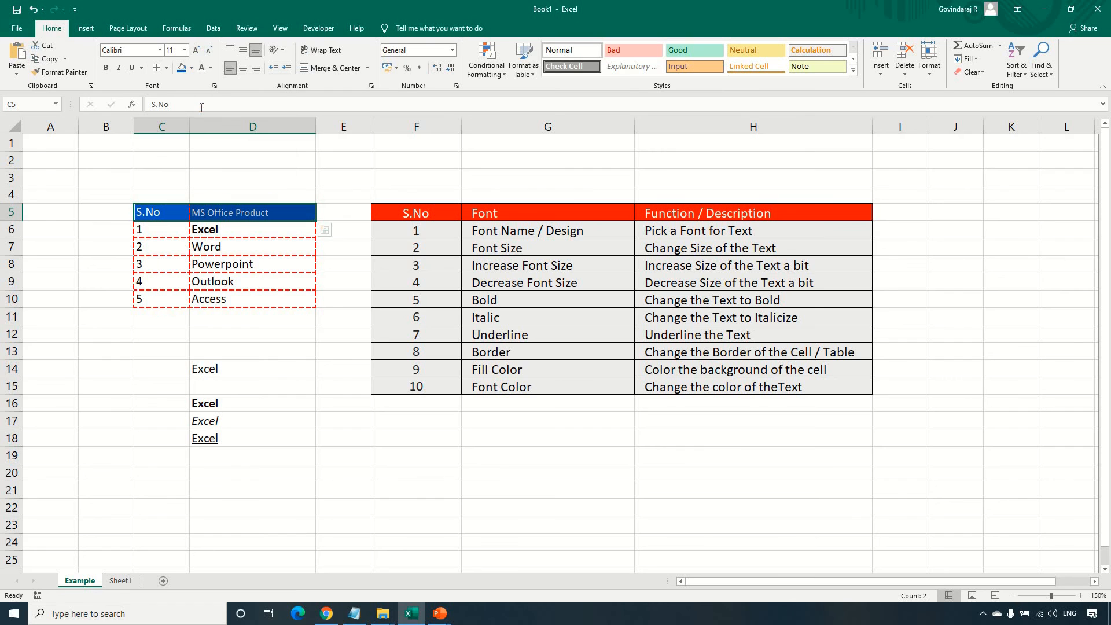
click(252, 161)
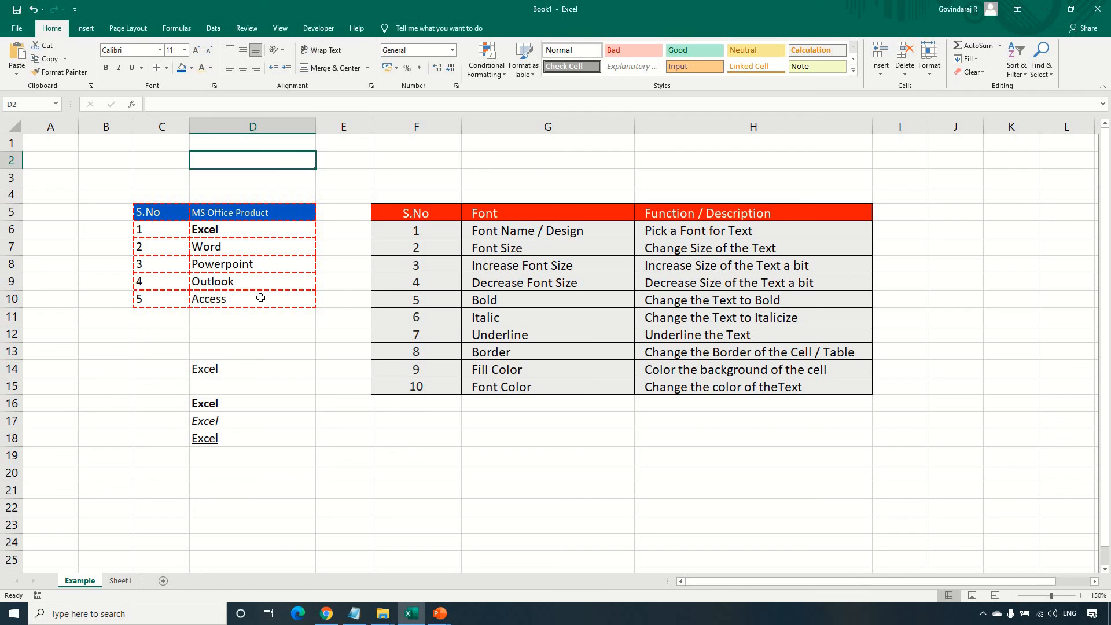
Compare the MS Office Product table (C5:D10) with the Font function table (F5:H15), including their S.No headers and the Font Name row.
drag(156, 212, 301, 298)
drag(405, 212, 810, 386)
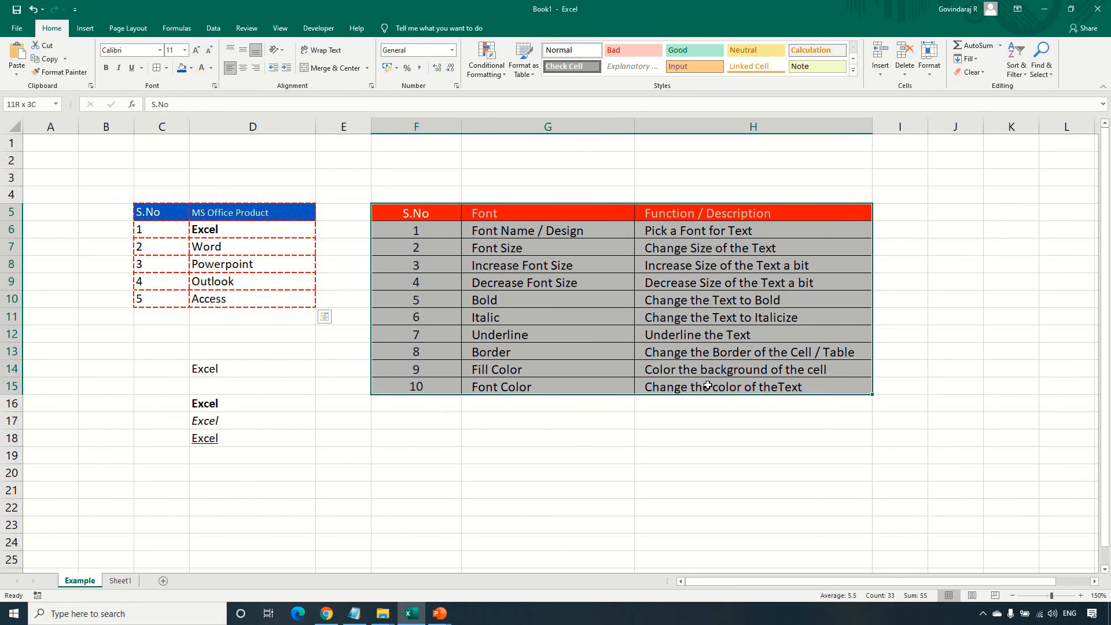
click(145, 212)
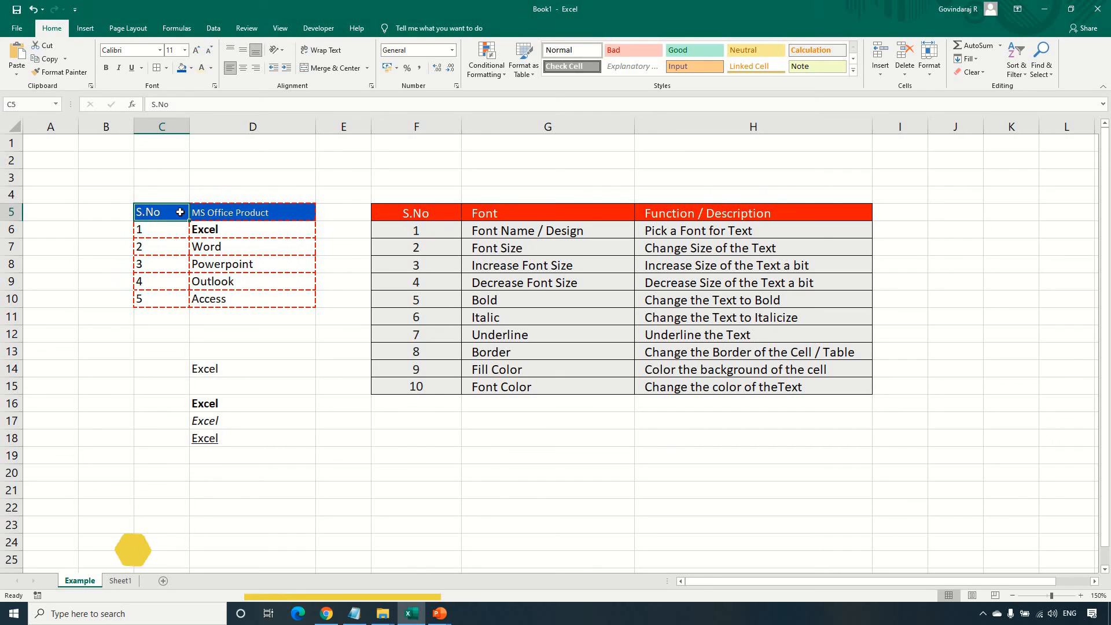
click(411, 212)
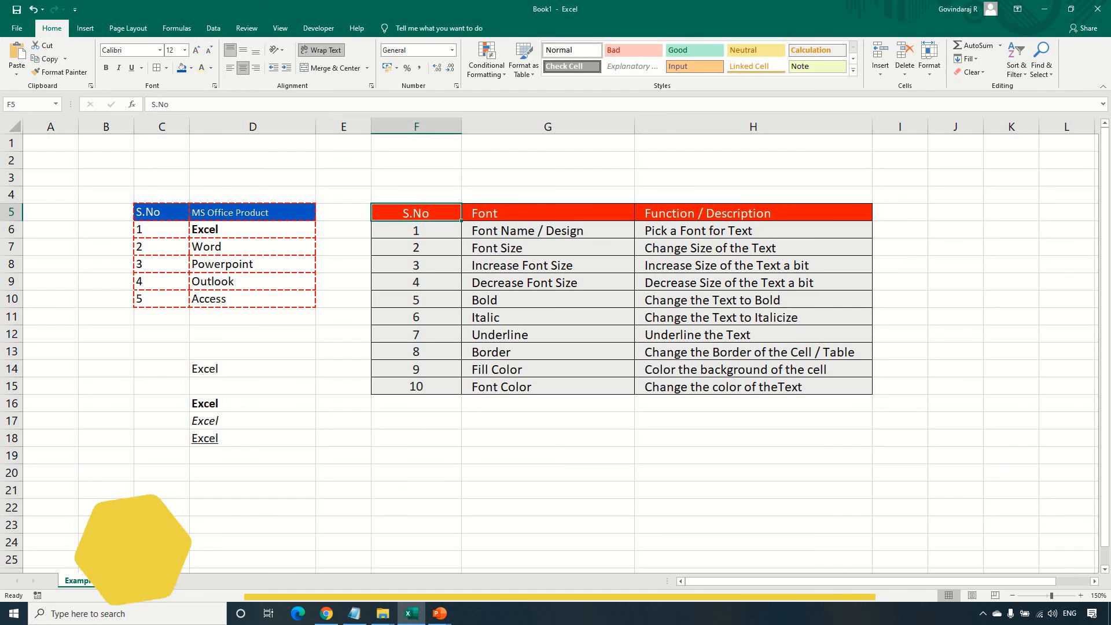
click(379, 235)
click(487, 232)
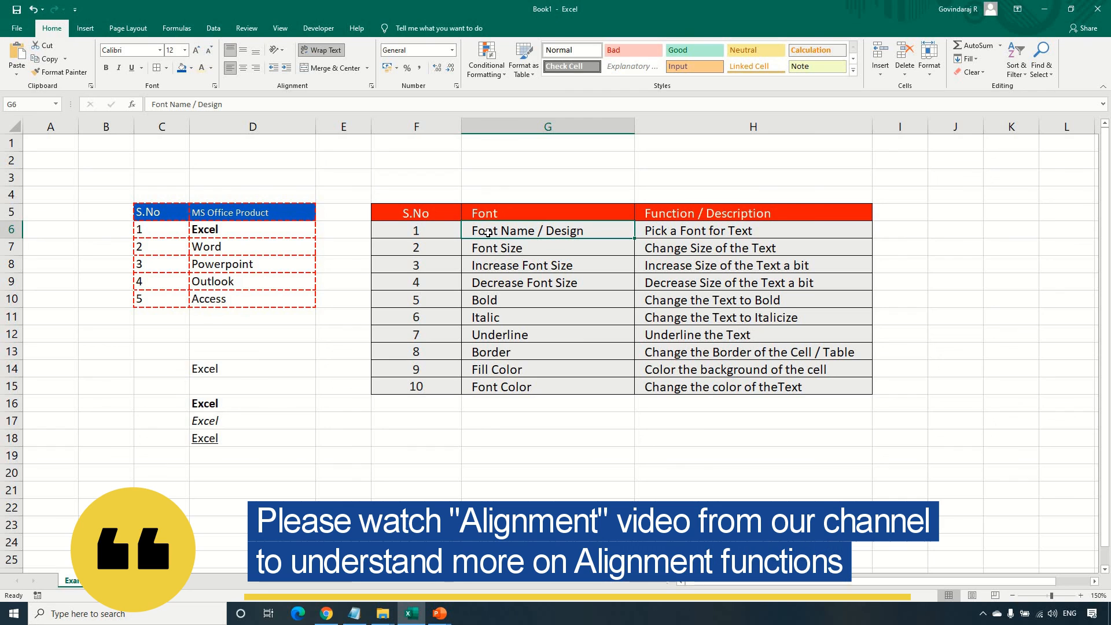
click(723, 231)
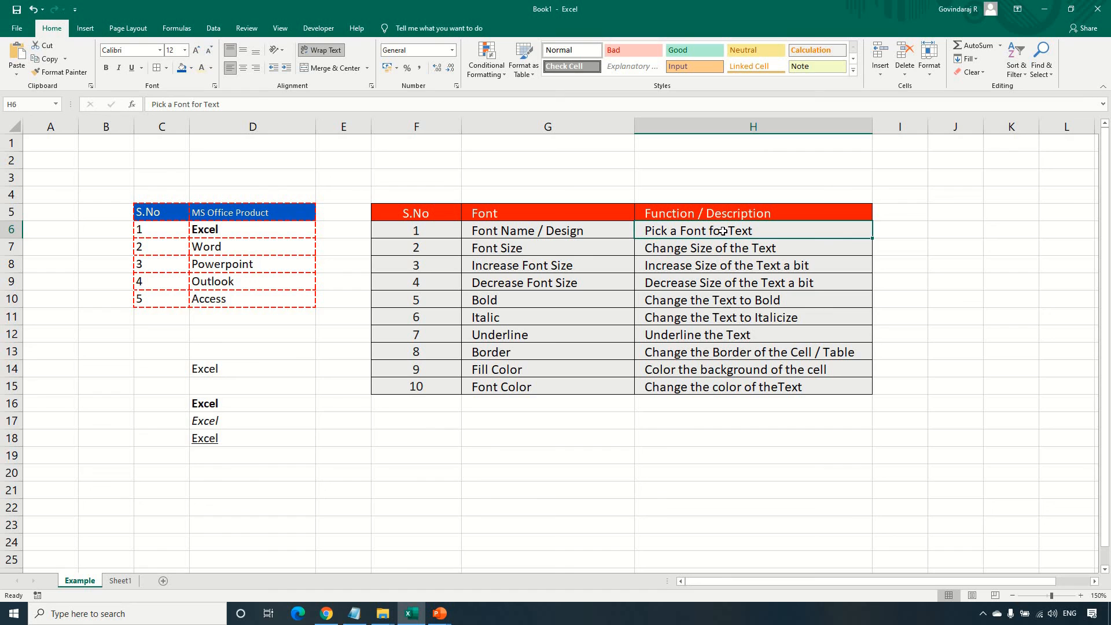
click(260, 334)
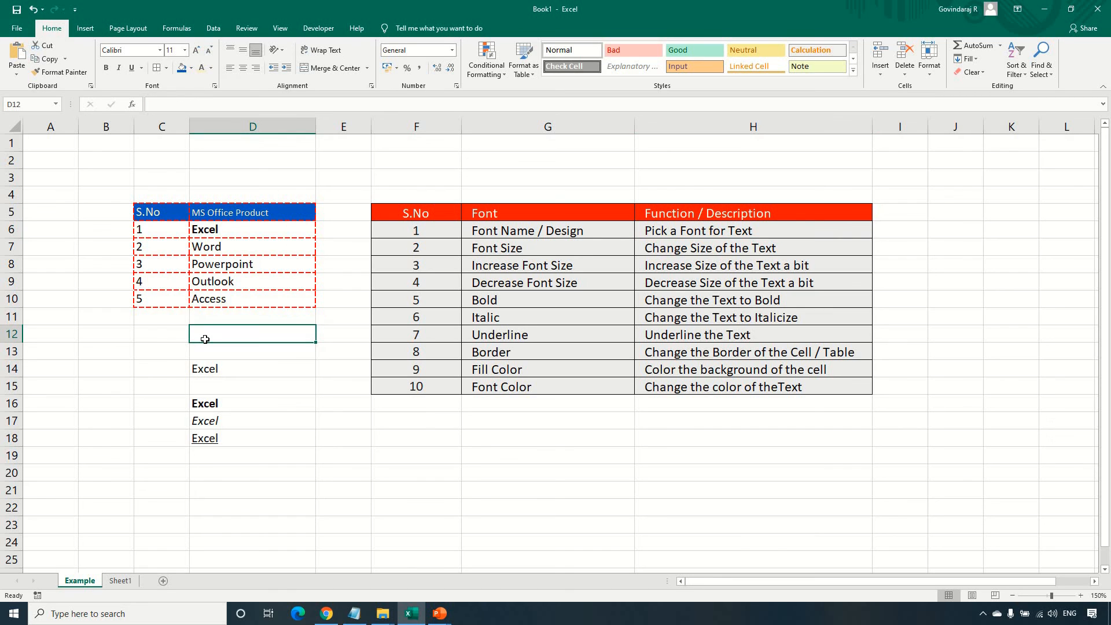